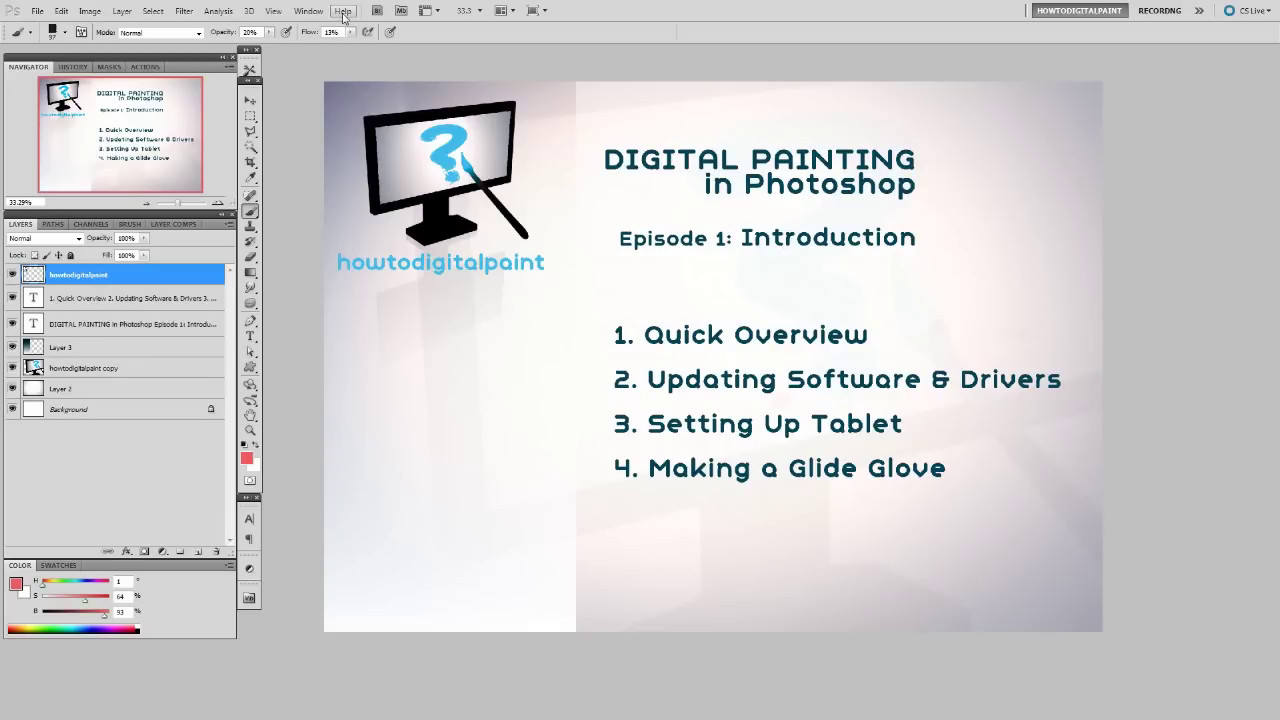
- Briefly check the help options, then launch Wacom Tablet Properties from the Start menu's Wacom Tablet folder
{"action": "left_click", "coordinate": [343, 12]}
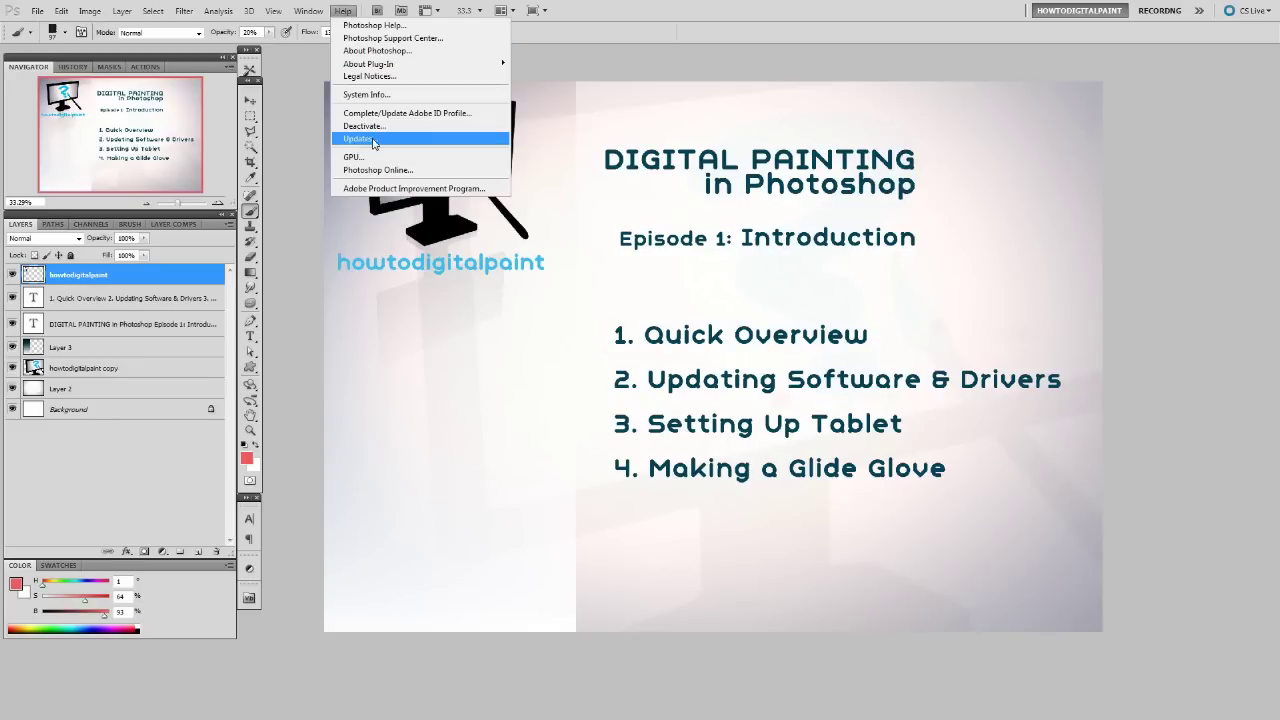
{"action": "left_click", "coordinate": [655, 73]}
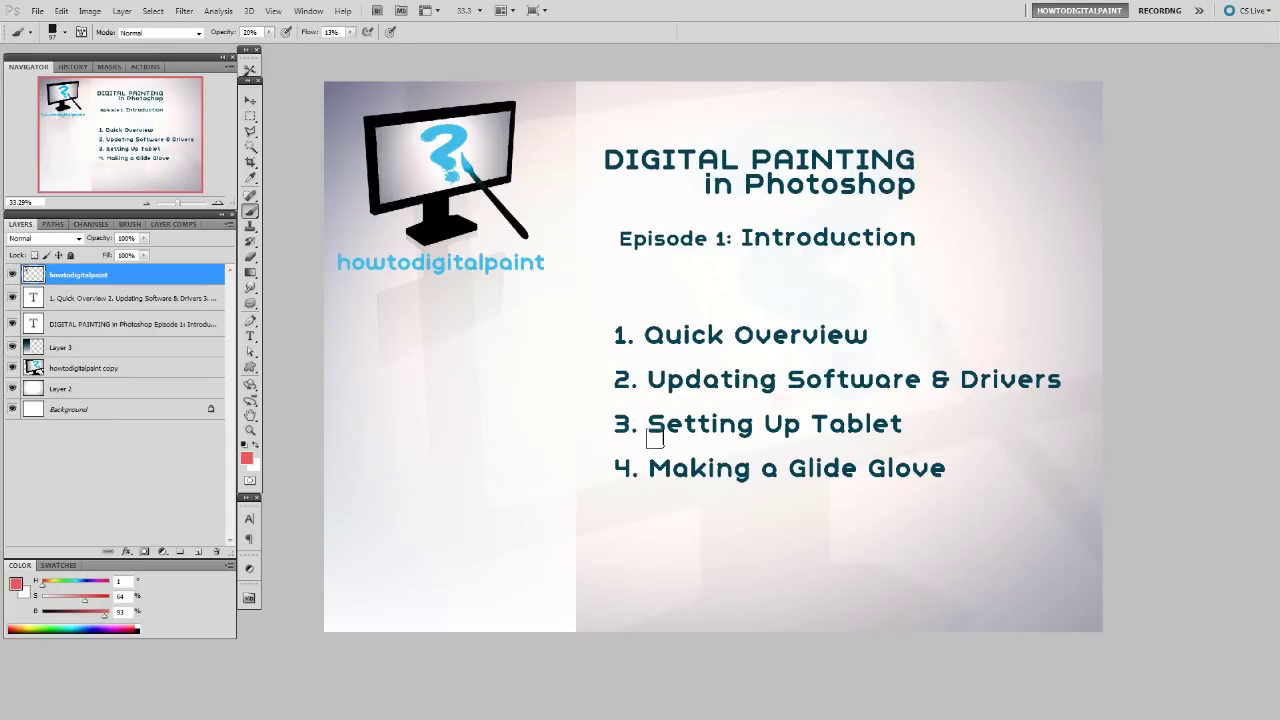
{"action": "key", "text": "alt+Tab"}
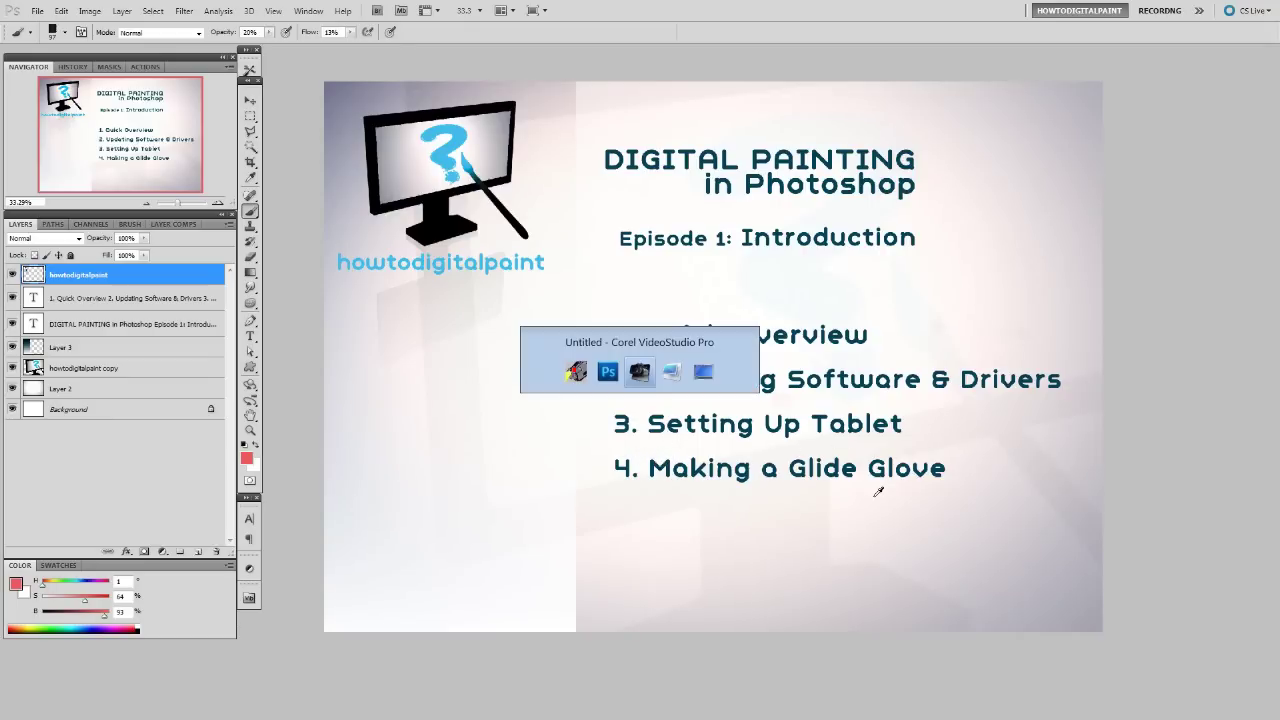
{"action": "key", "text": "alt+Tab"}
{"action": "left_click", "coordinate": [20, 710]}
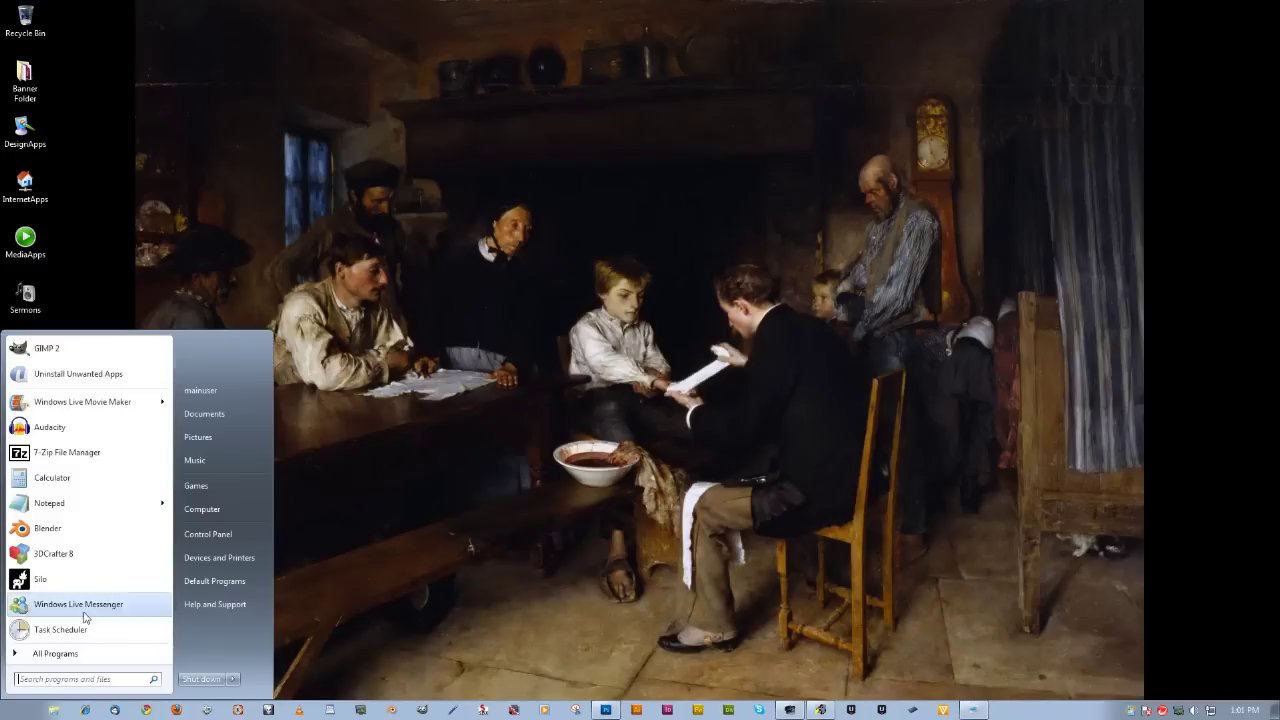
{"action": "left_click", "coordinate": [58, 653]}
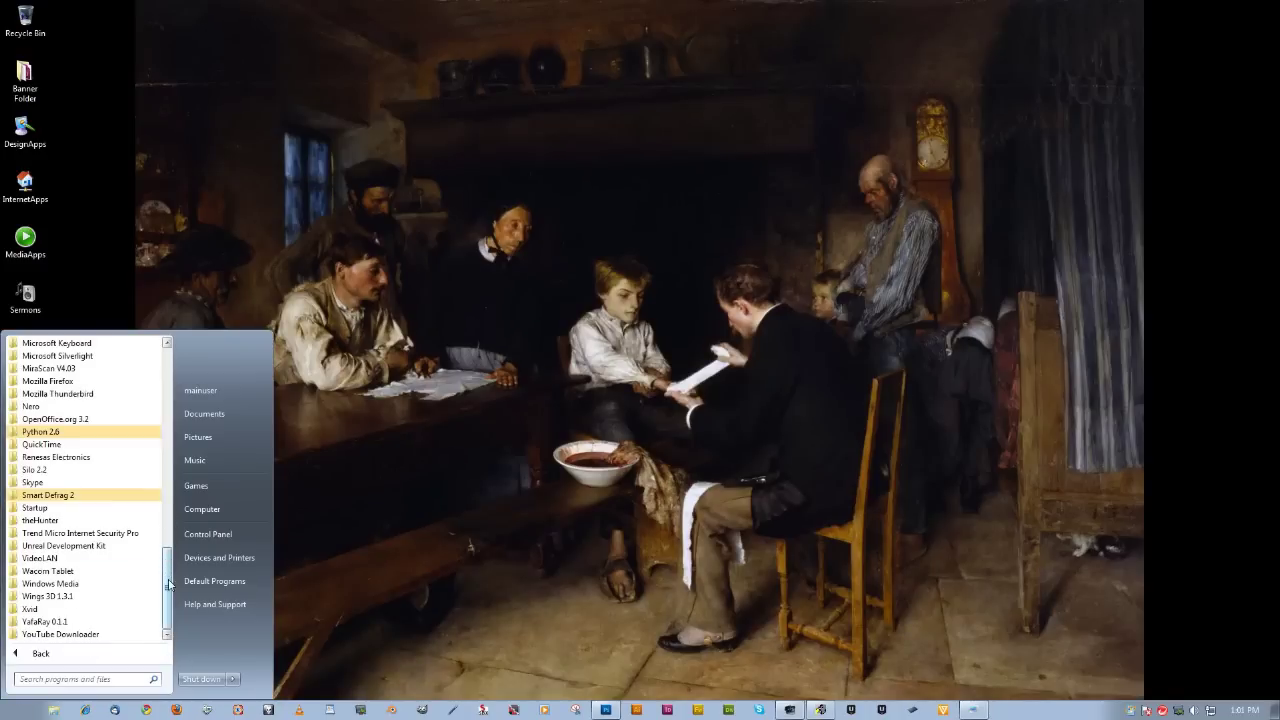
{"action": "left_click", "coordinate": [76, 572]}
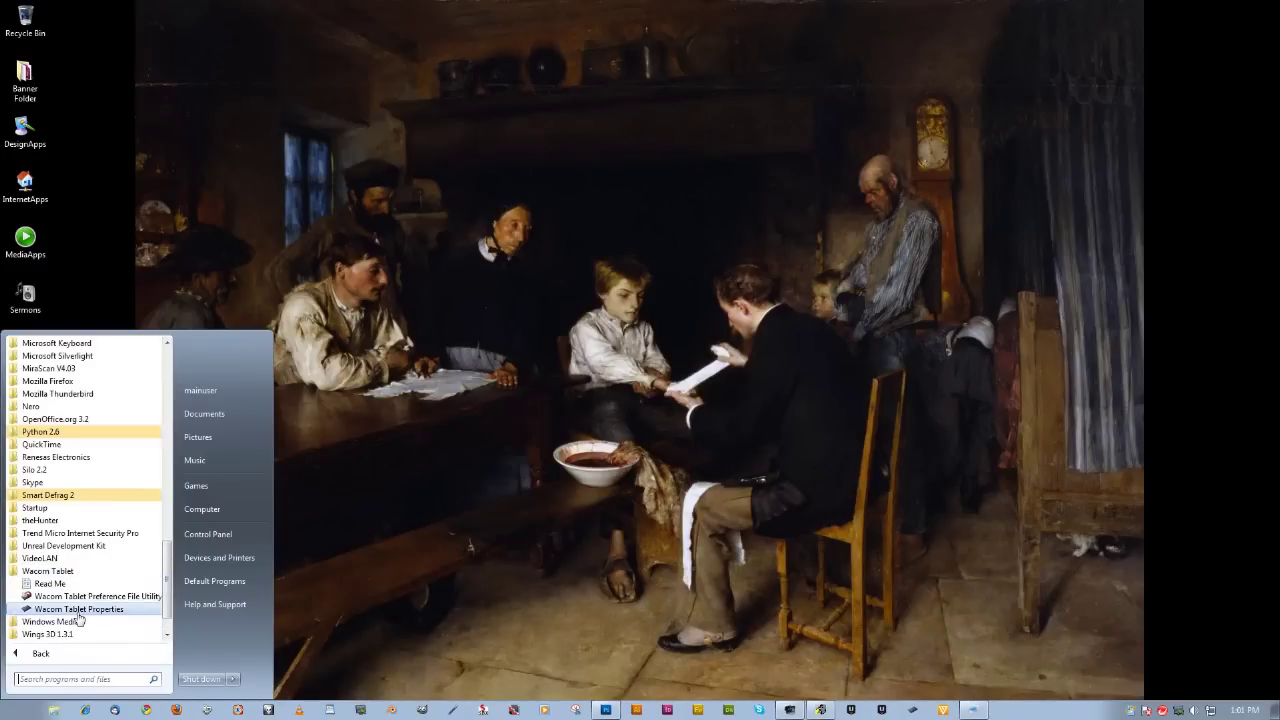
{"action": "left_click", "coordinate": [94, 611]}
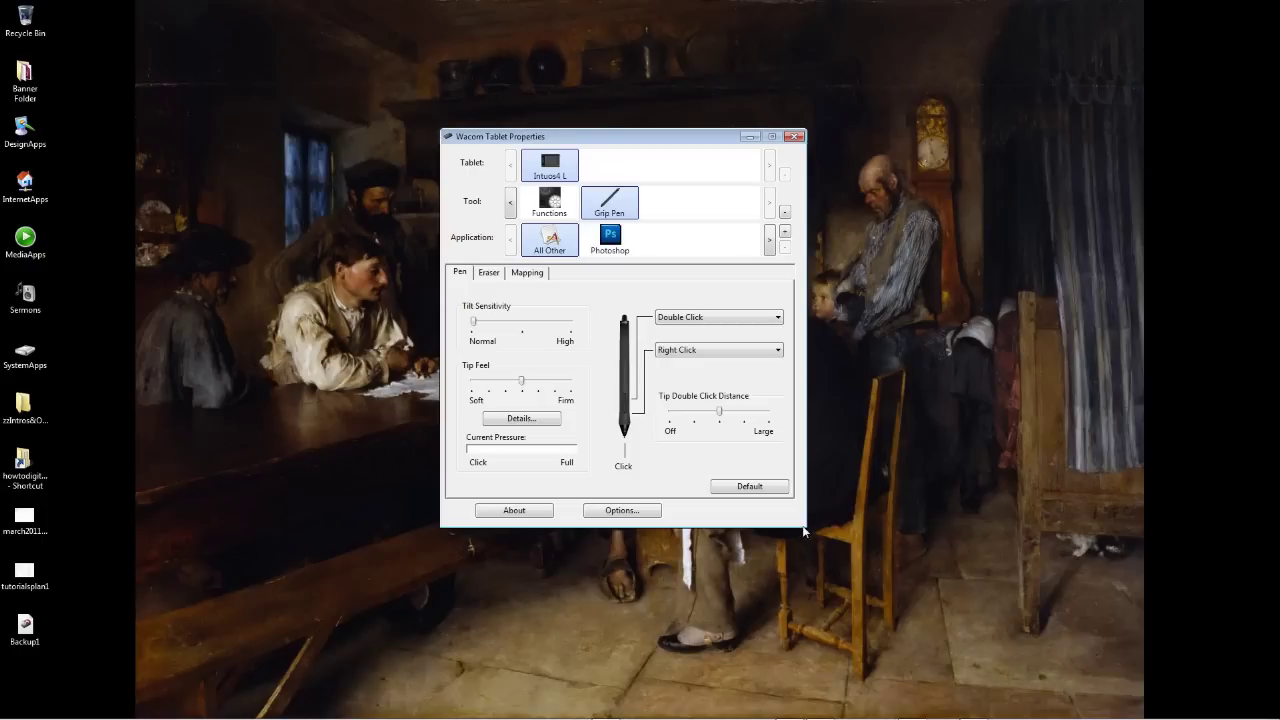
- Show the Functions settings for the Photoshop application, cancelling the add-application dialog
{"action": "left_click_drag", "start_coordinate": [697, 137], "coordinate": [712, 201]}
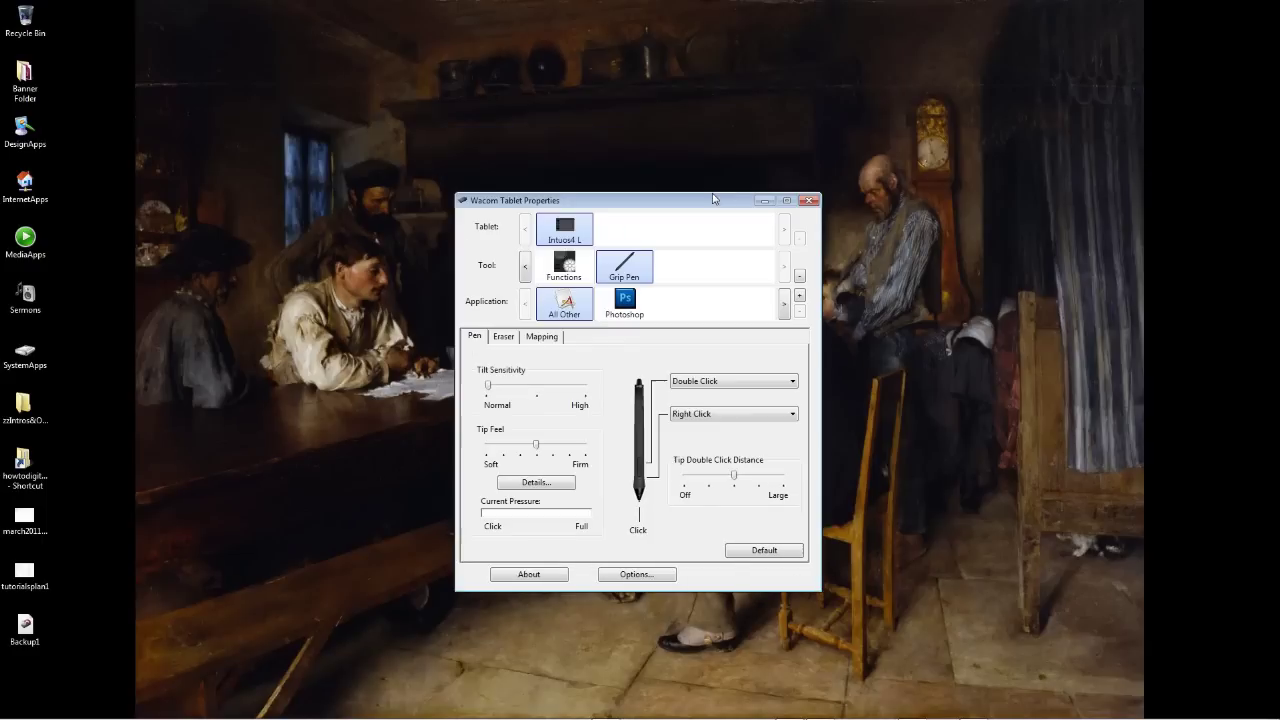
{"action": "left_click", "coordinate": [564, 265]}
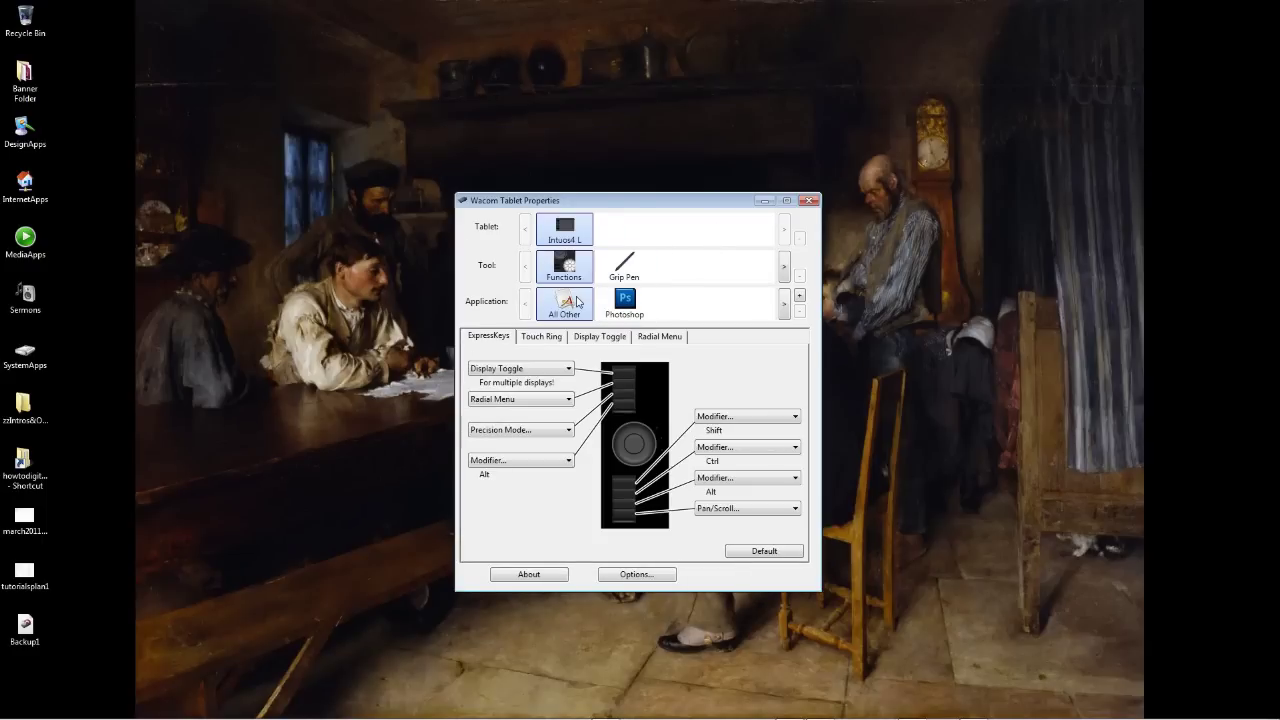
{"action": "left_click", "coordinate": [799, 296]}
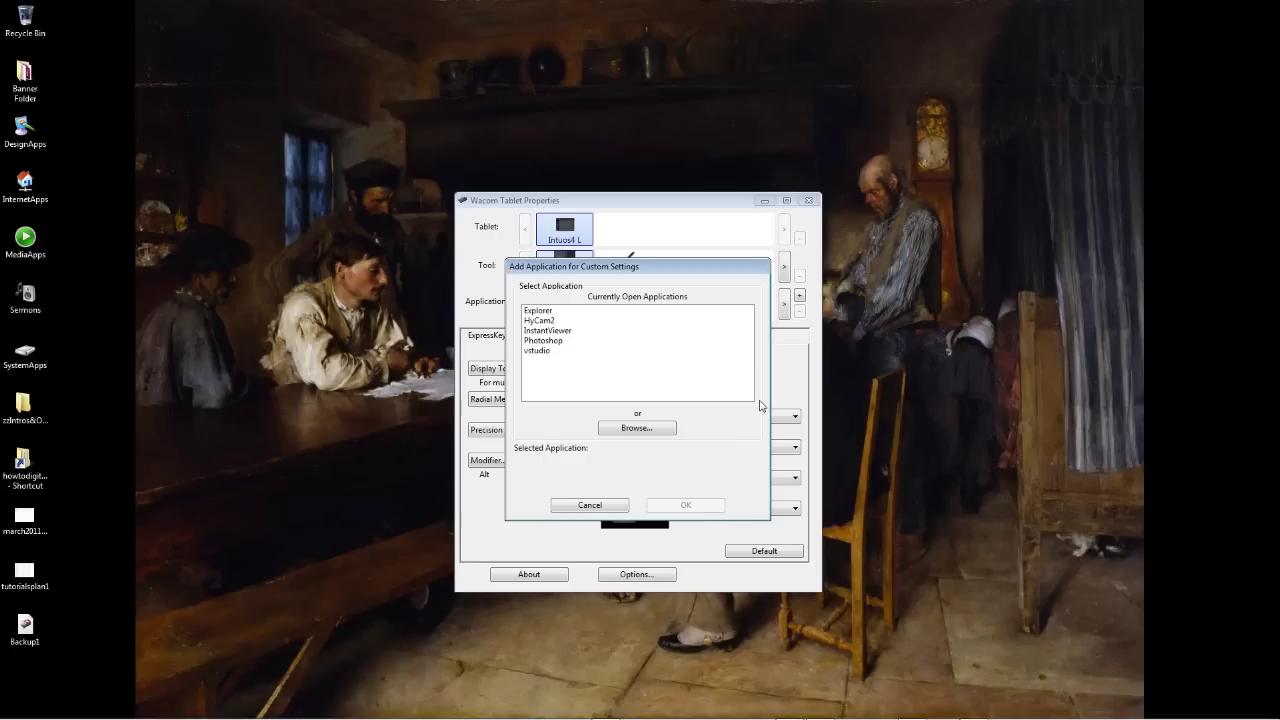
{"action": "left_click", "coordinate": [562, 342]}
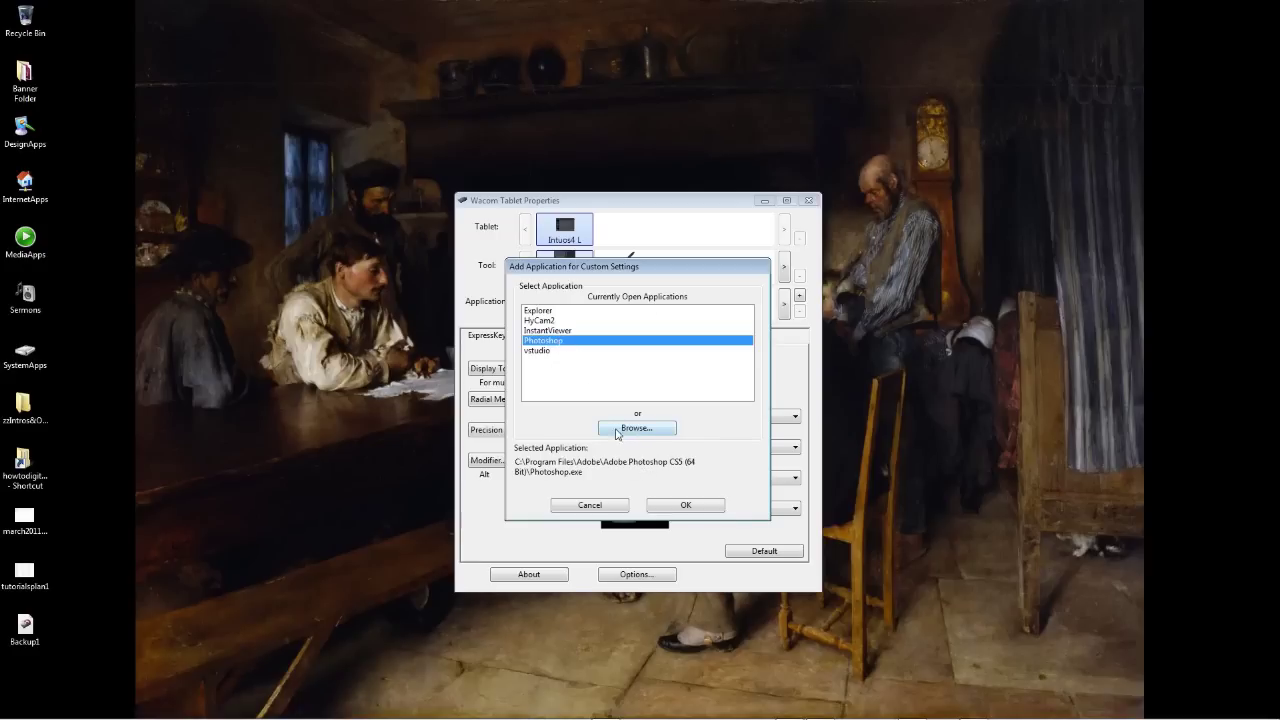
{"action": "left_click", "coordinate": [605, 510]}
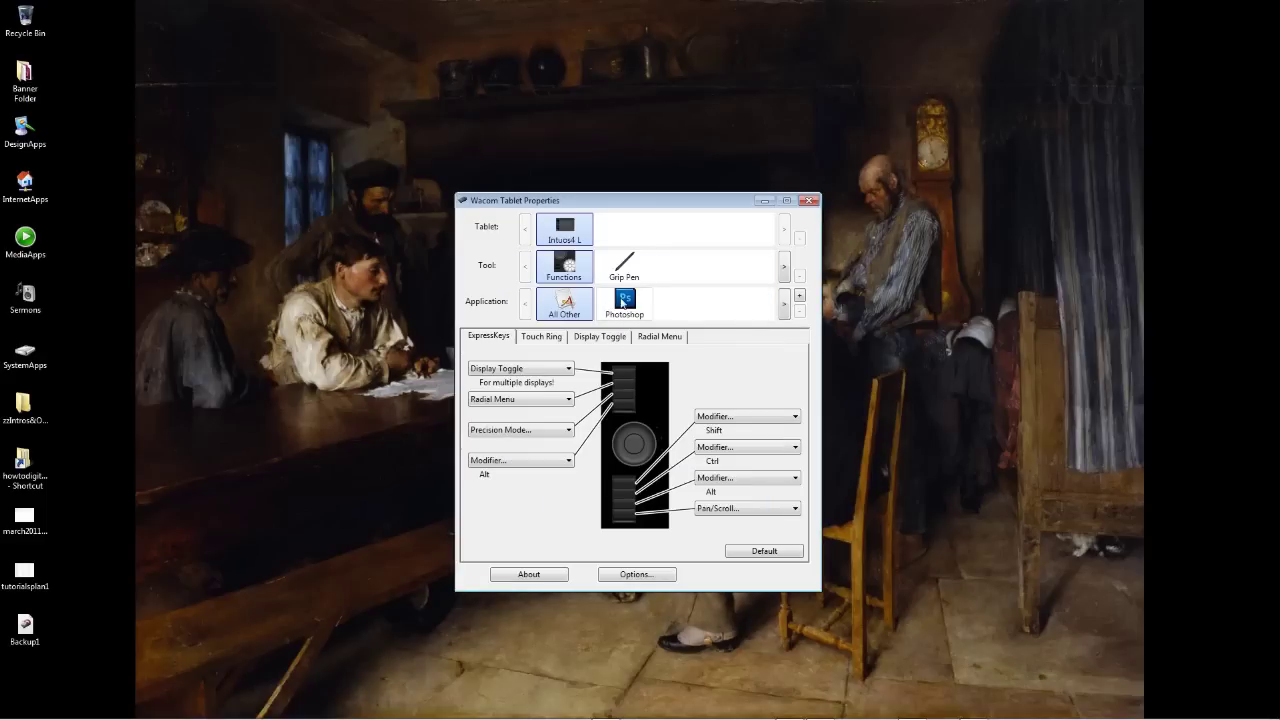
{"action": "left_click", "coordinate": [627, 305]}
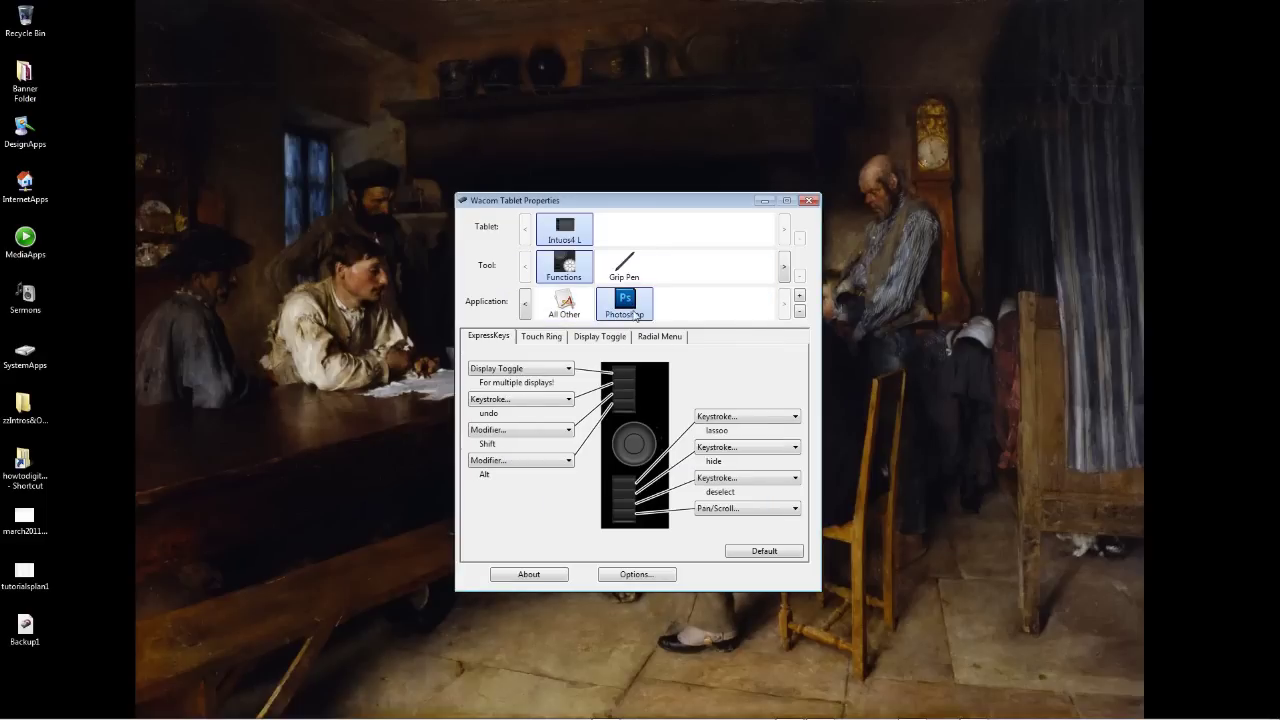
{"action": "left_click", "coordinate": [546, 369]}
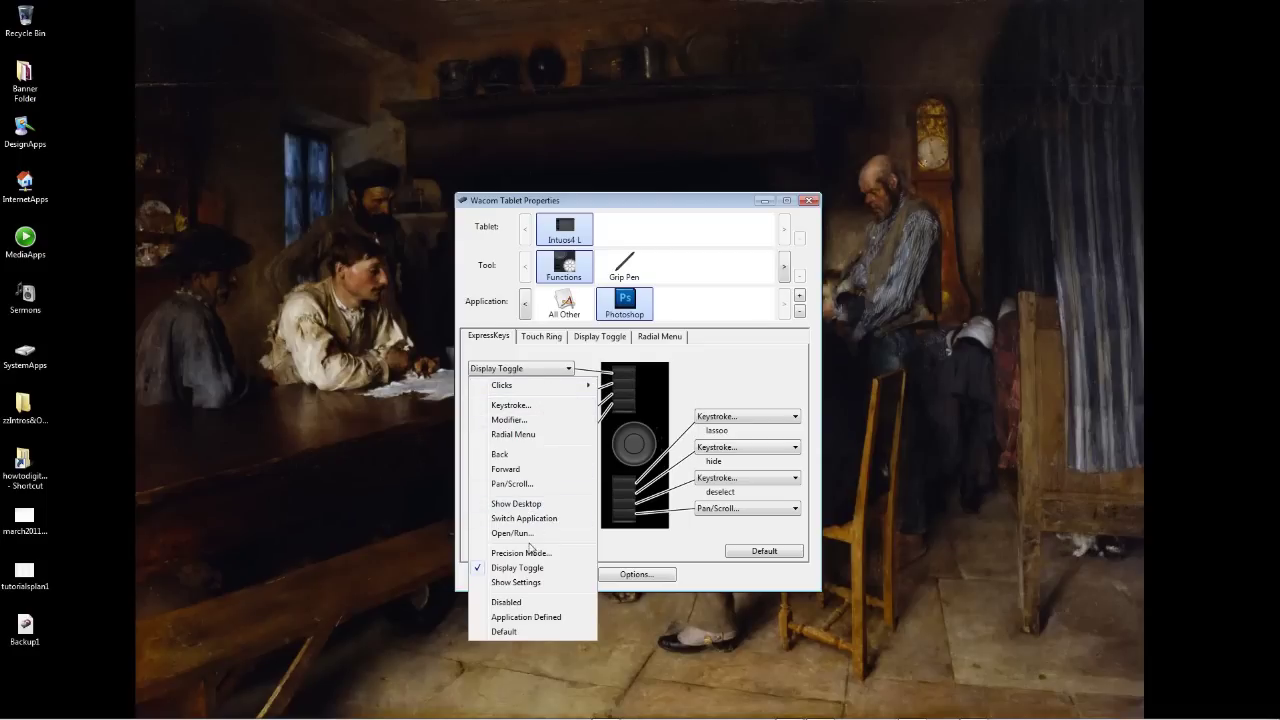
{"action": "left_click", "coordinate": [530, 405]}
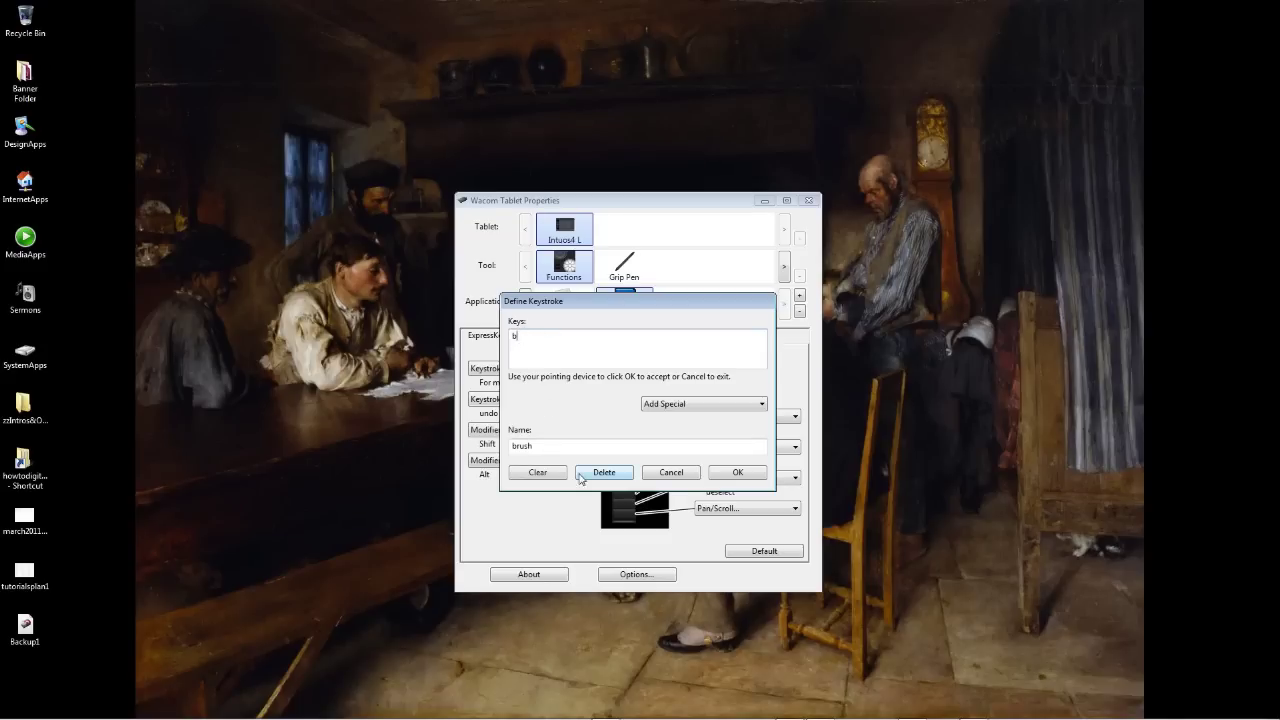
{"action": "left_click", "coordinate": [661, 477]}
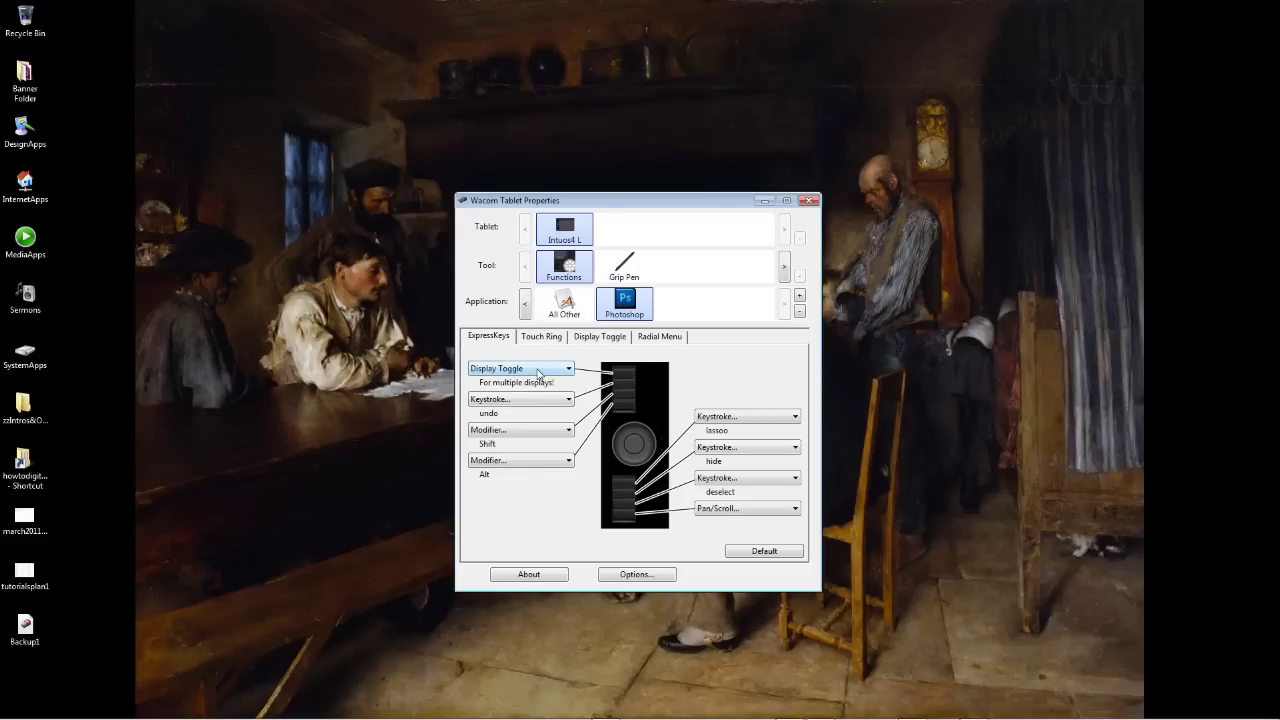
- Change the top Photoshop ExpressKey from Display Toggle to Radial Menu
{"action": "left_click", "coordinate": [539, 373]}
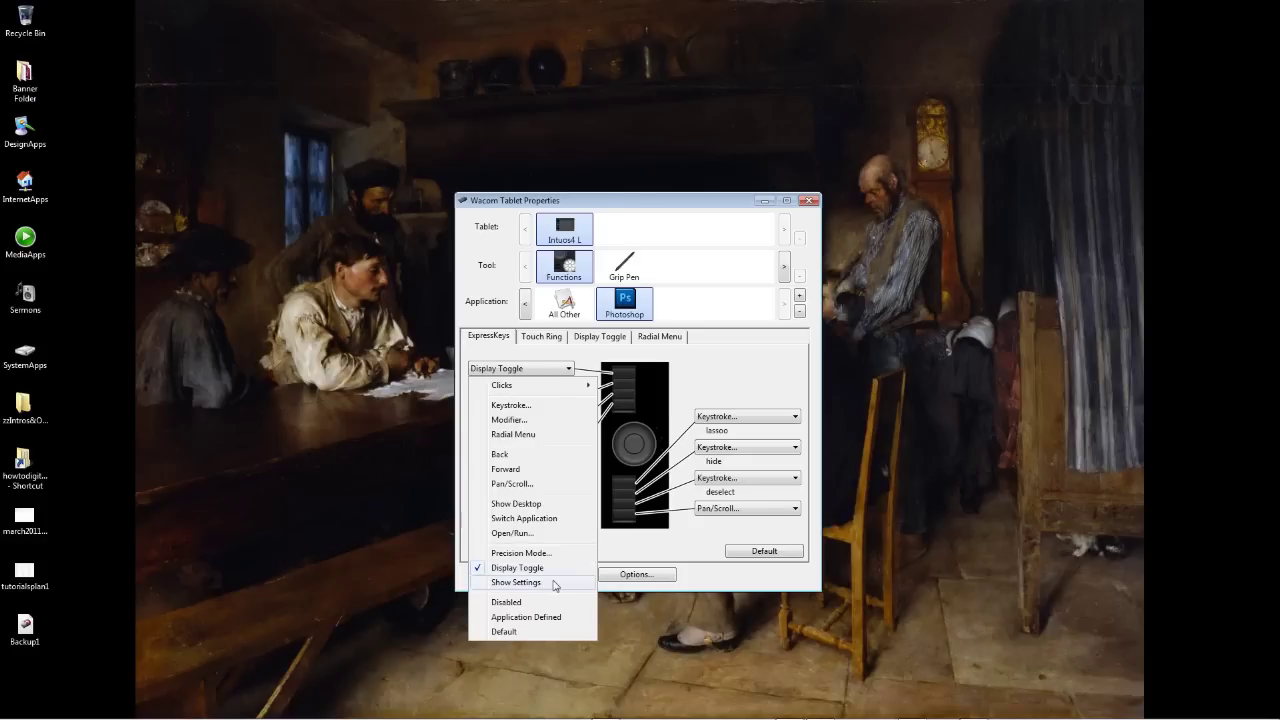
{"action": "left_click", "coordinate": [540, 437]}
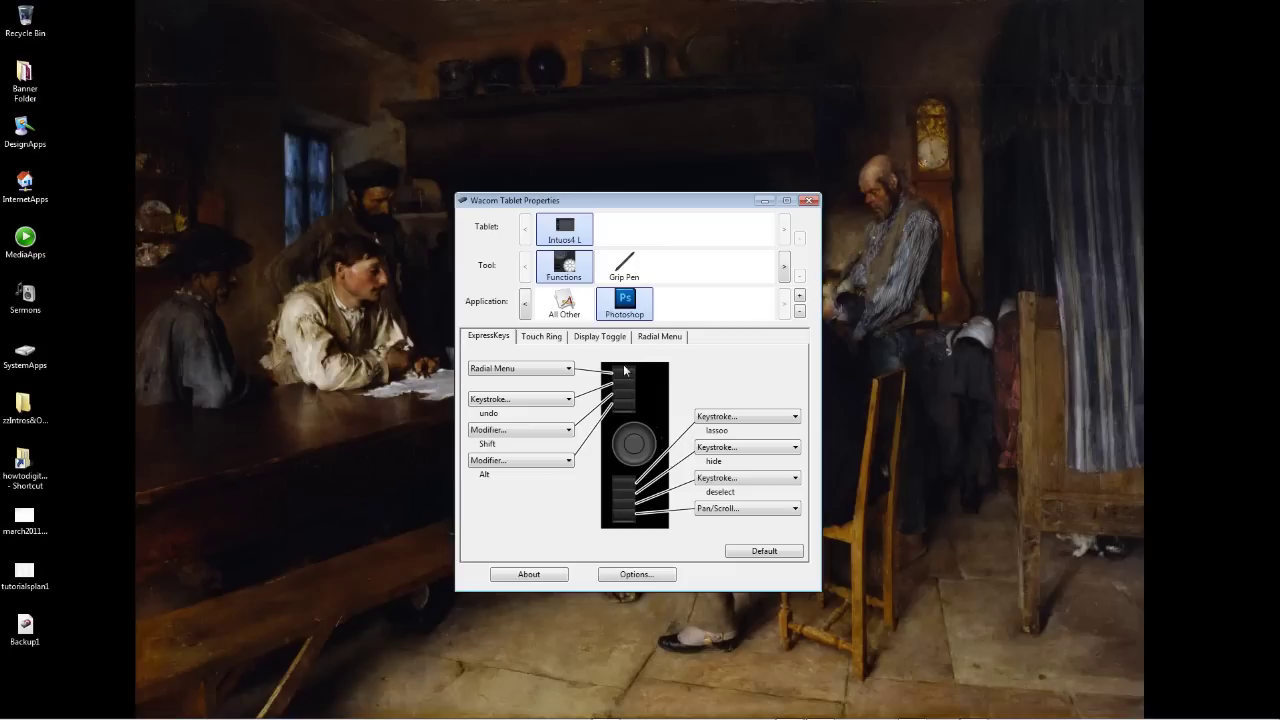
{"action": "left_click", "coordinate": [552, 400]}
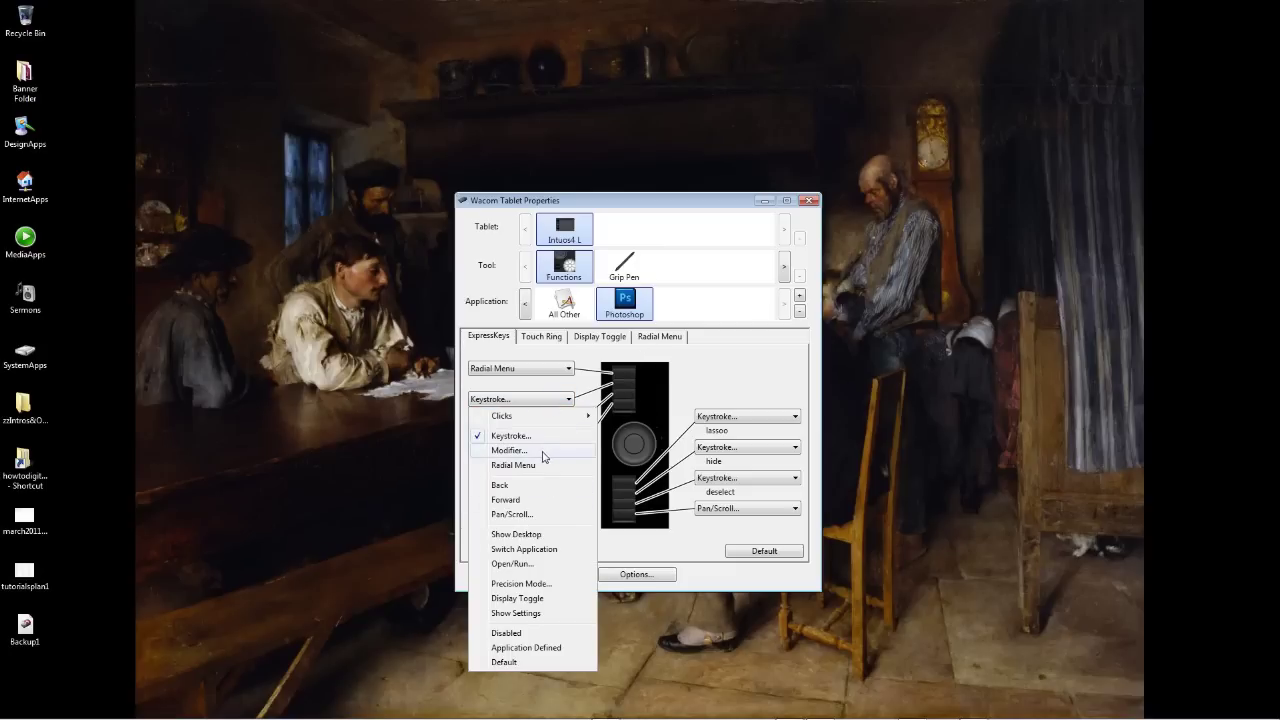
{"action": "left_click", "coordinate": [543, 452]}
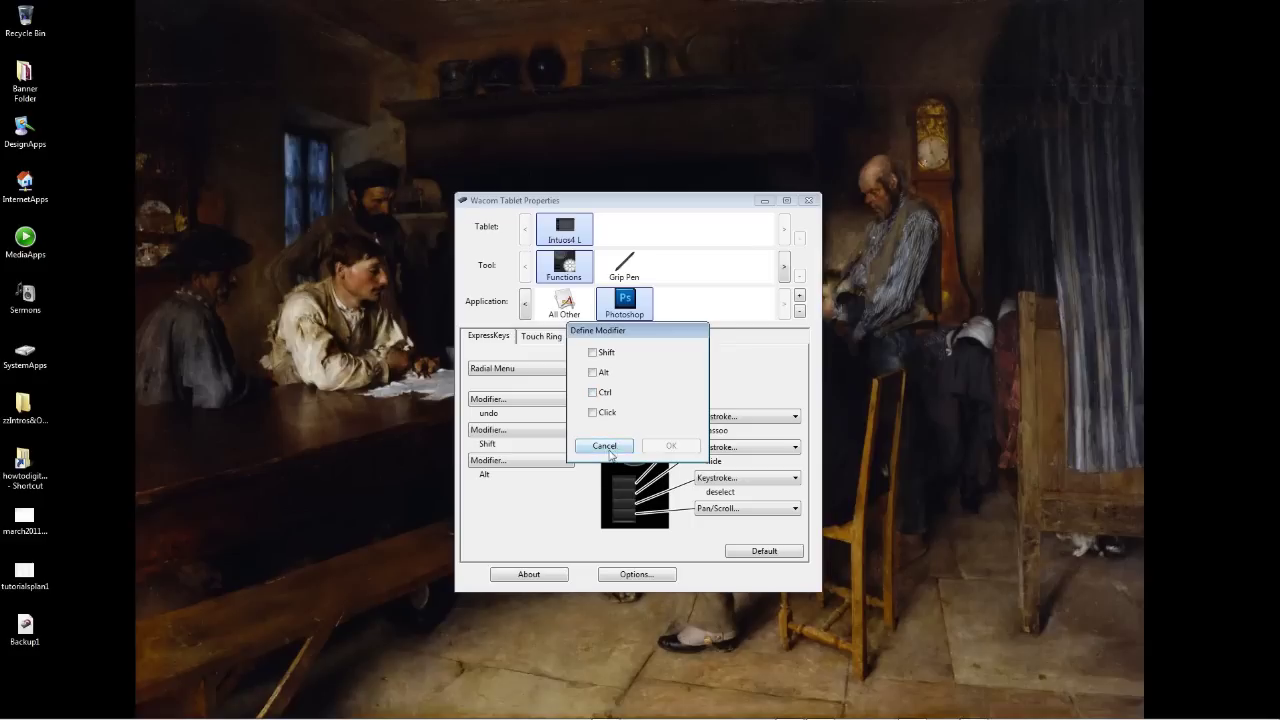
{"action": "left_click", "coordinate": [604, 446]}
{"action": "left_click", "coordinate": [542, 400]}
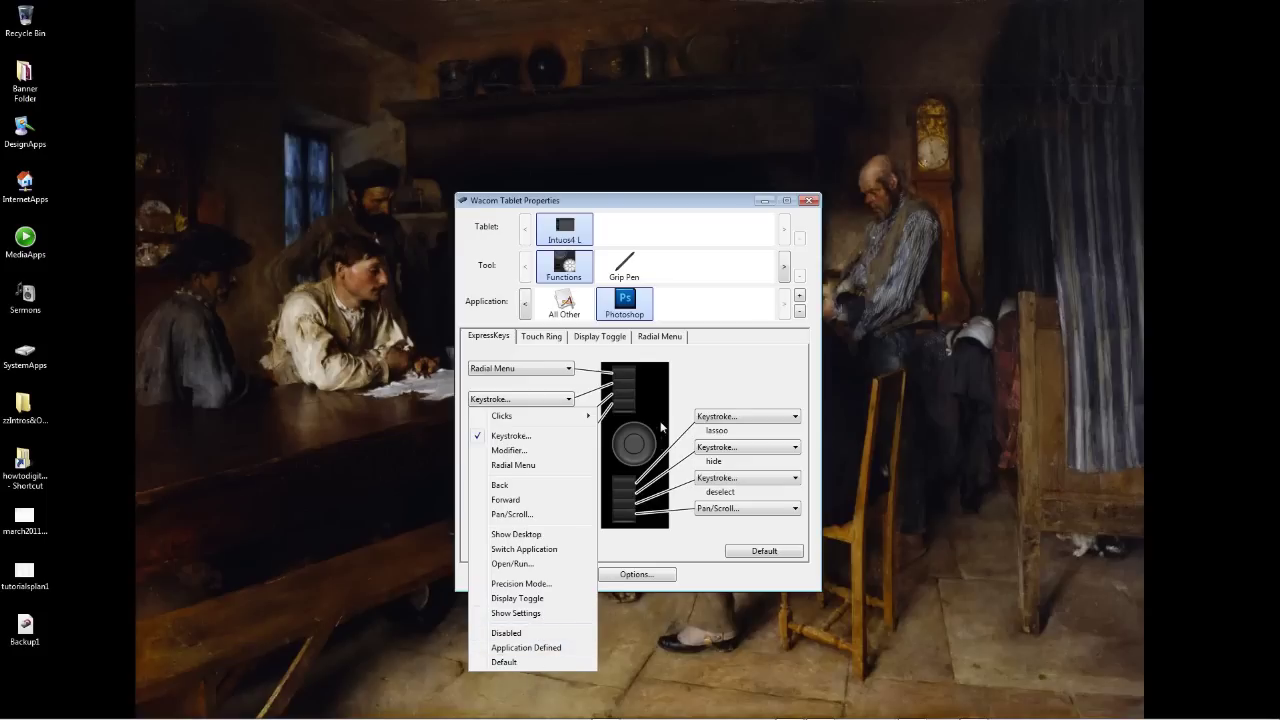
- Dismiss the open function list and display Photoshop's Touch Ring functions
{"action": "left_click", "coordinate": [718, 370]}
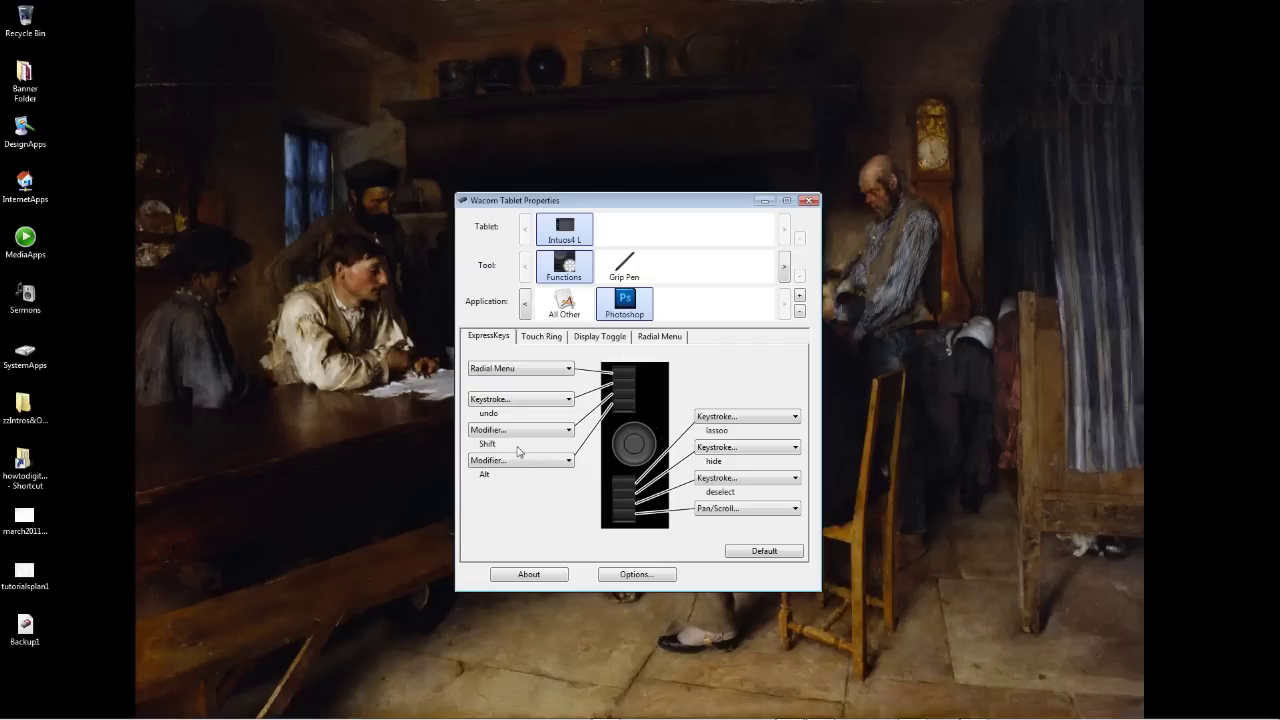
{"action": "left_click", "coordinate": [541, 337]}
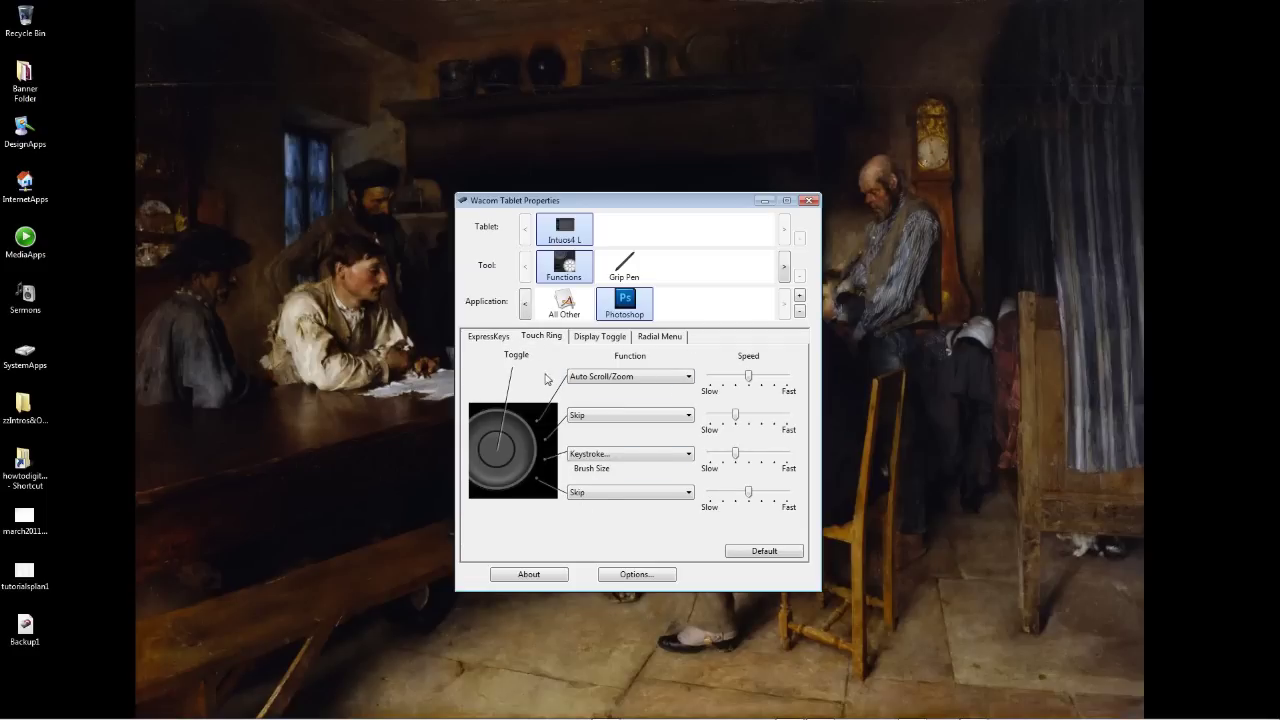
{"action": "left_click", "coordinate": [626, 418]}
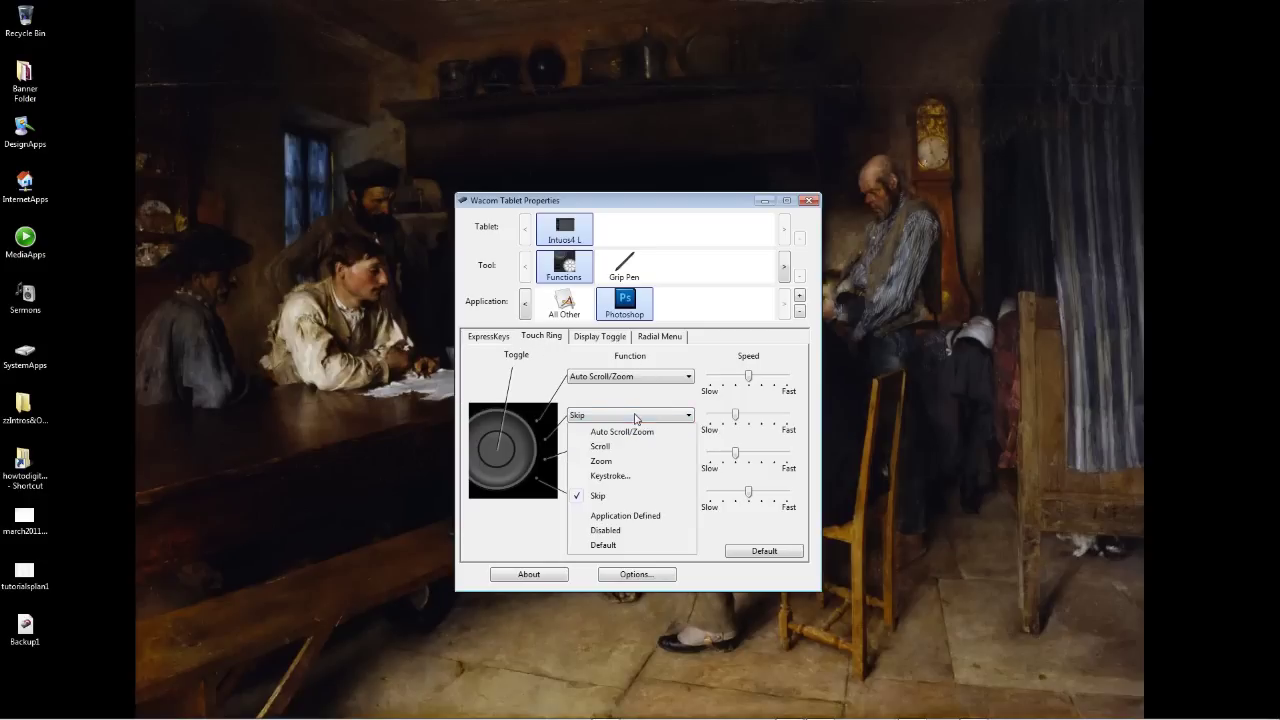
{"action": "left_click", "coordinate": [542, 543]}
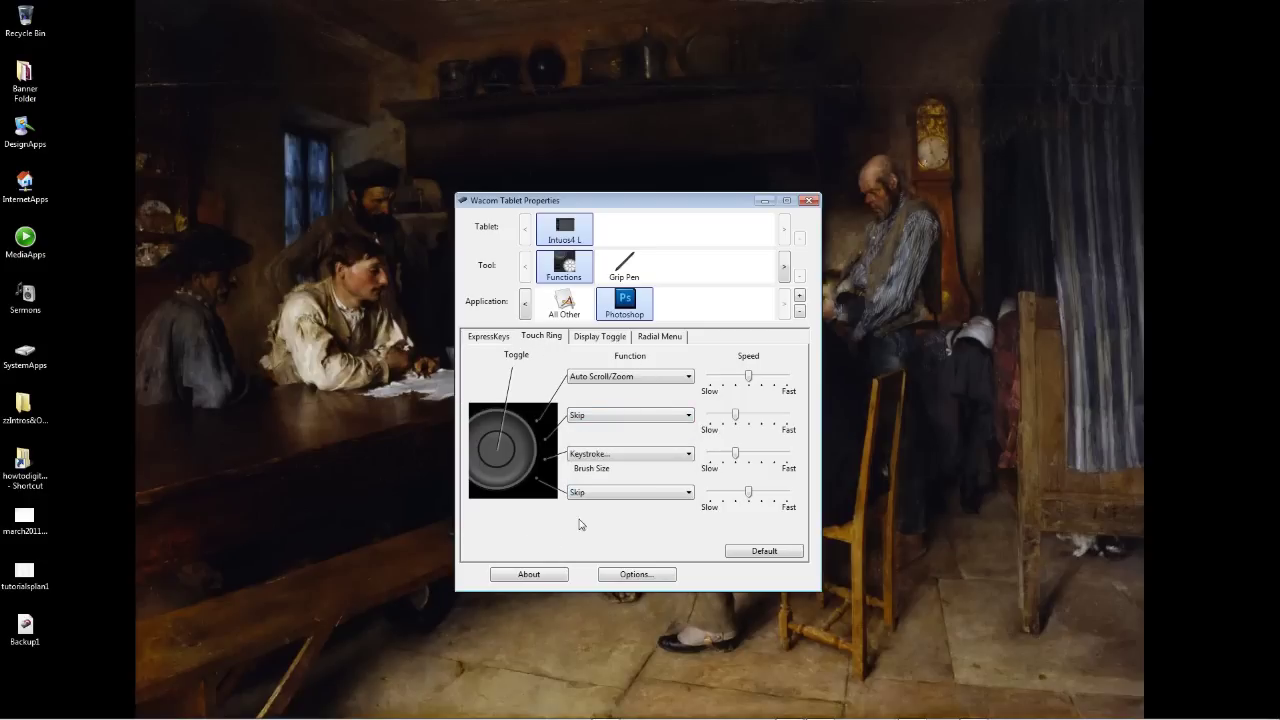
{"action": "left_click", "coordinate": [614, 455]}
{"action": "left_click", "coordinate": [614, 516]}
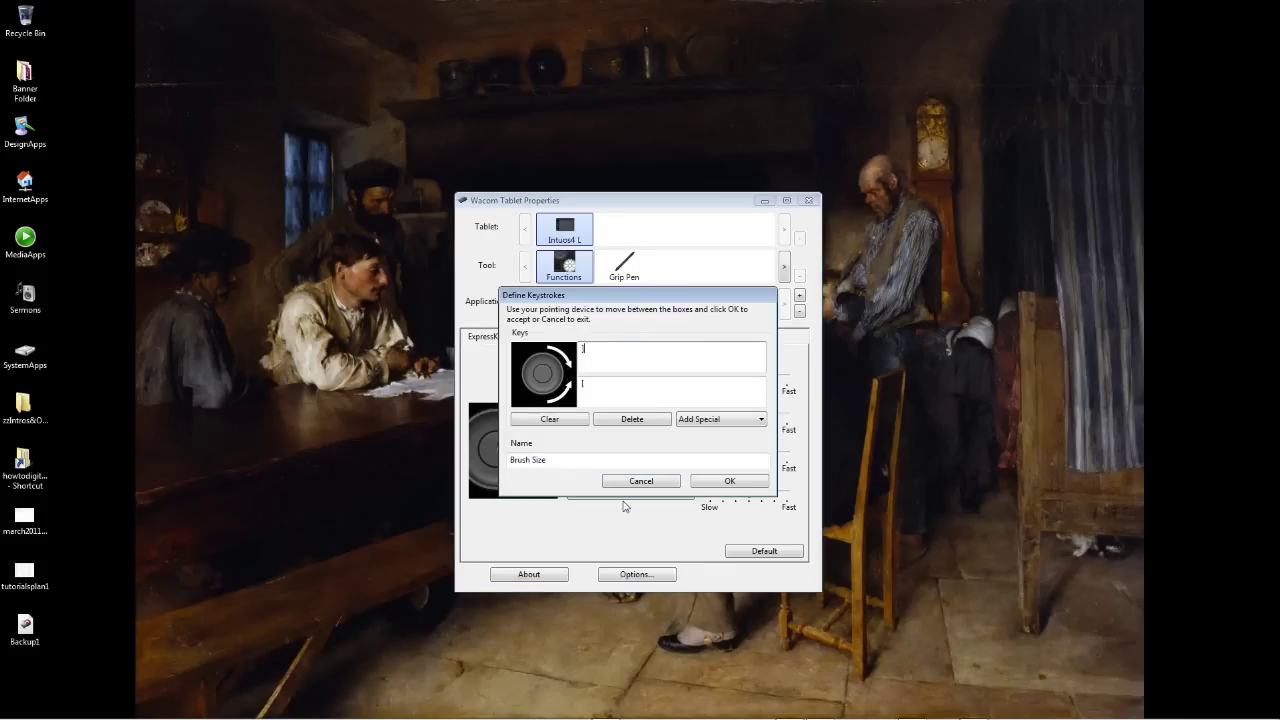
{"action": "left_click", "coordinate": [589, 380]}
{"action": "left_click", "coordinate": [705, 484]}
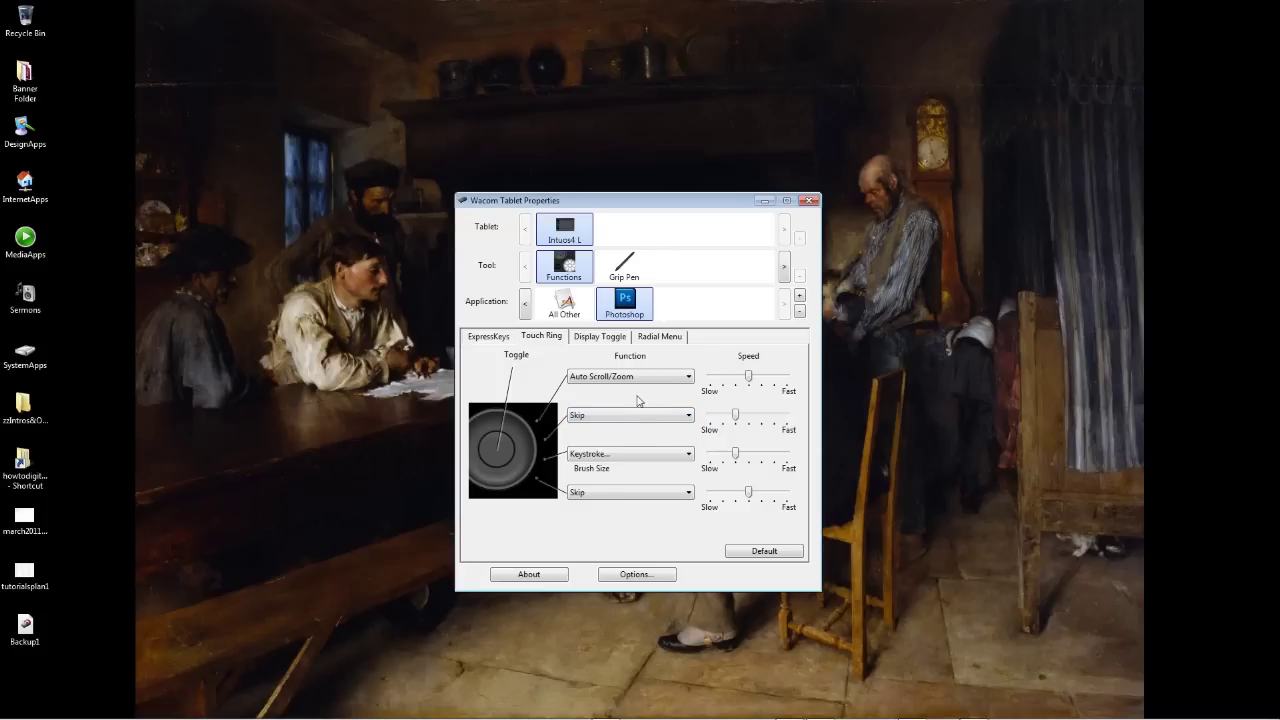
{"action": "left_click", "coordinate": [620, 422]}
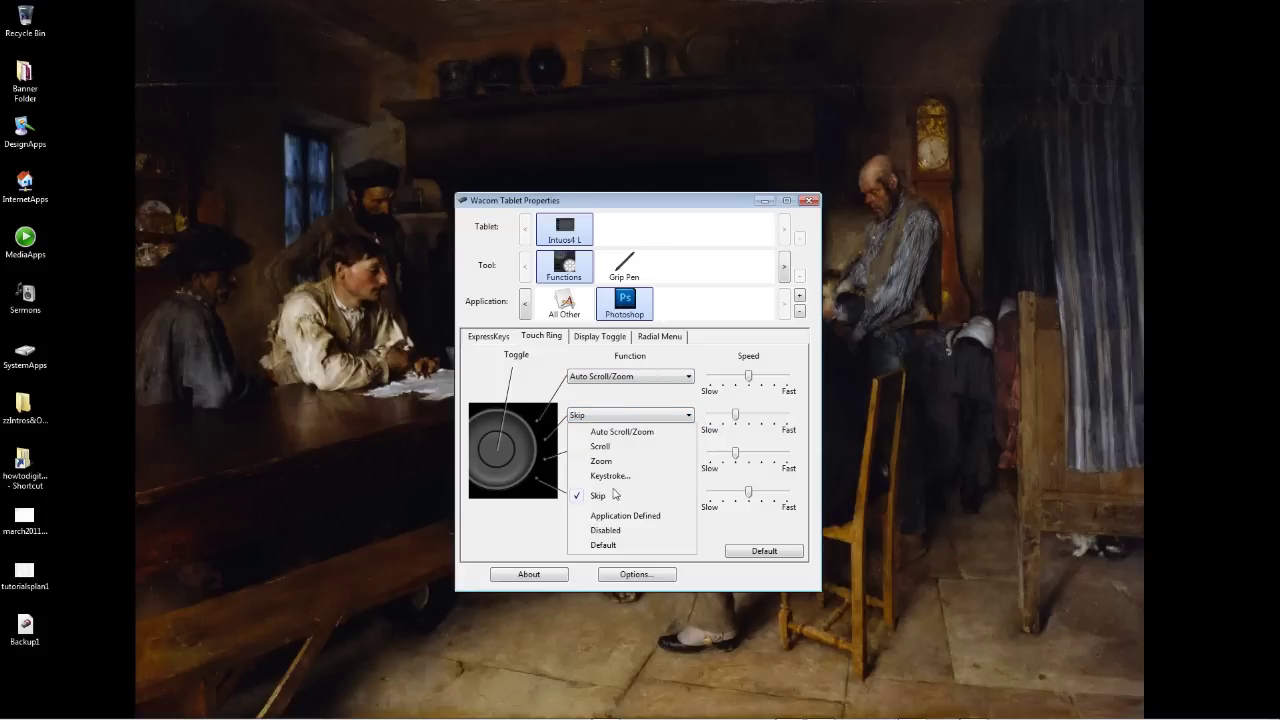
{"action": "left_click", "coordinate": [537, 531]}
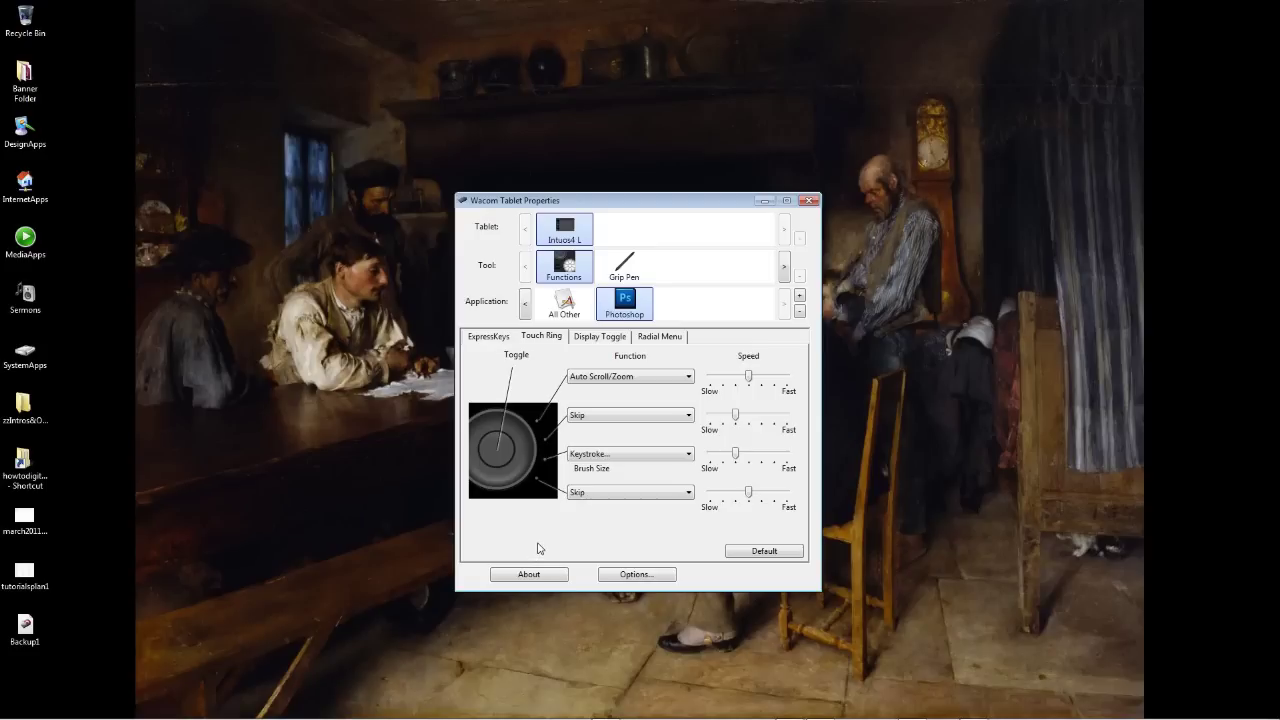
- Review the Display Toggle and Radial Menu tabs, then return to the Photoshop Episode 1 slide
{"action": "left_click", "coordinate": [596, 337]}
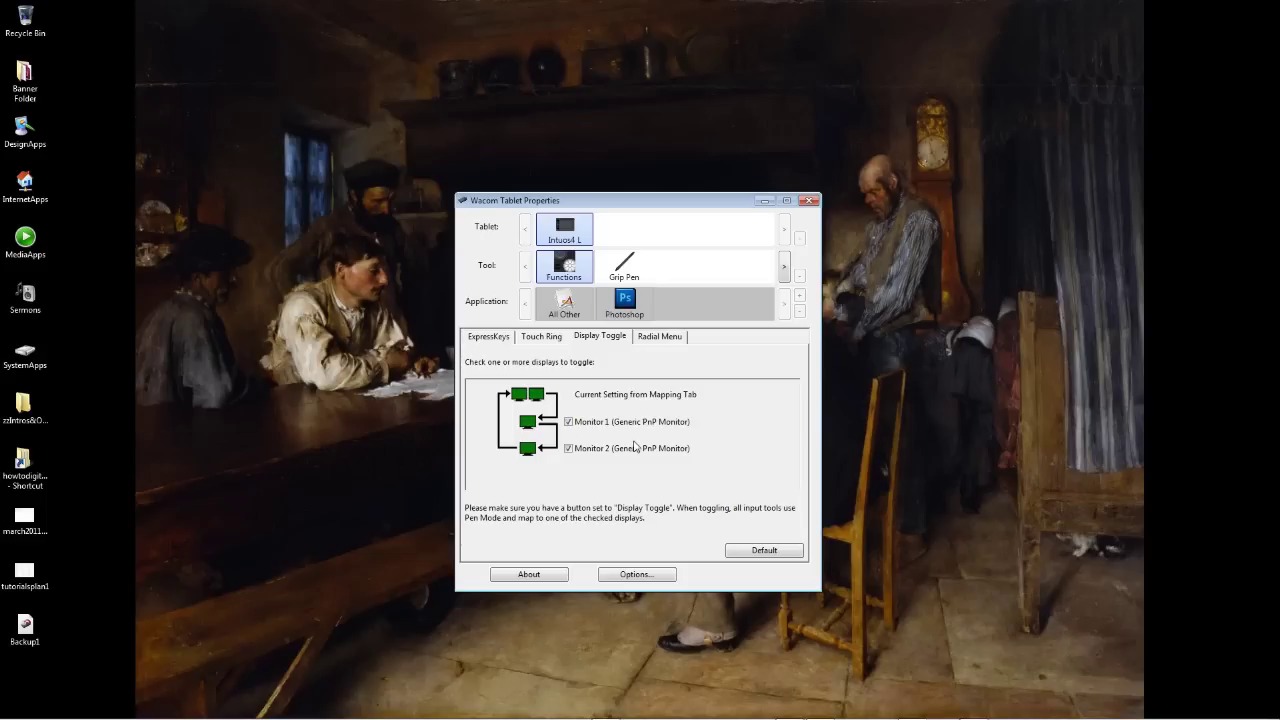
{"action": "left_click", "coordinate": [658, 338]}
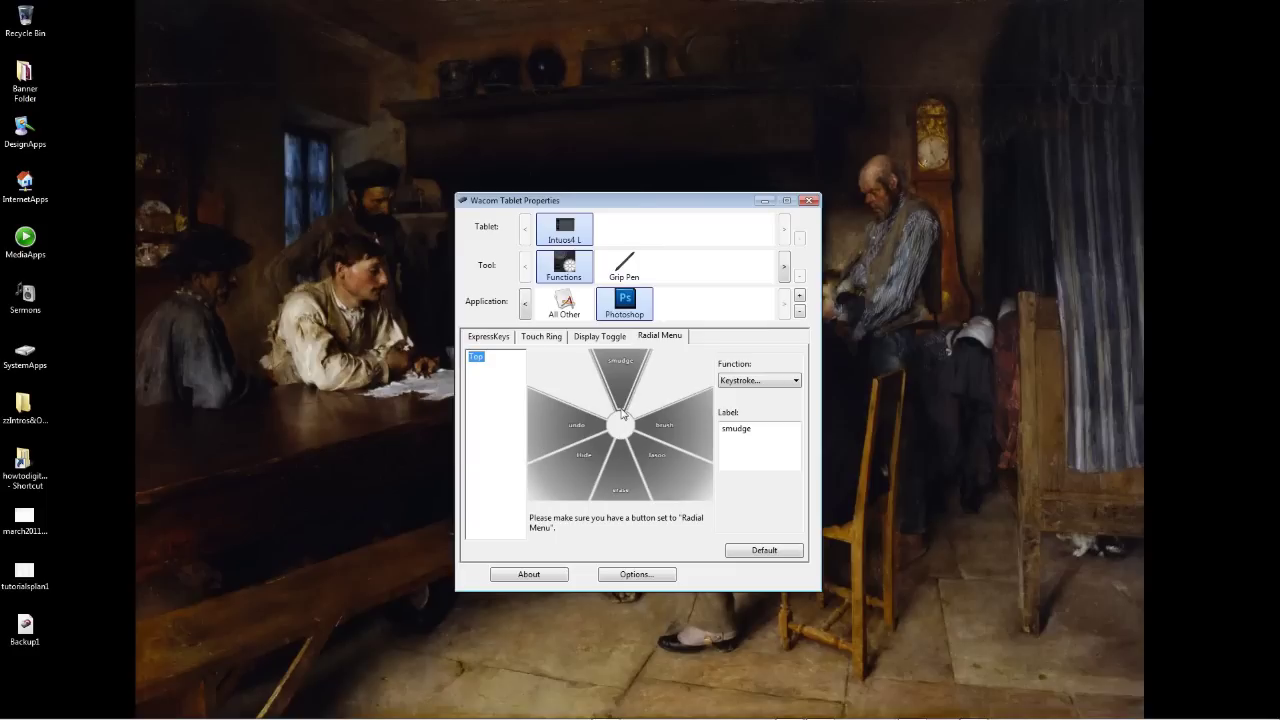
{"action": "key", "text": "alt+Tab"}
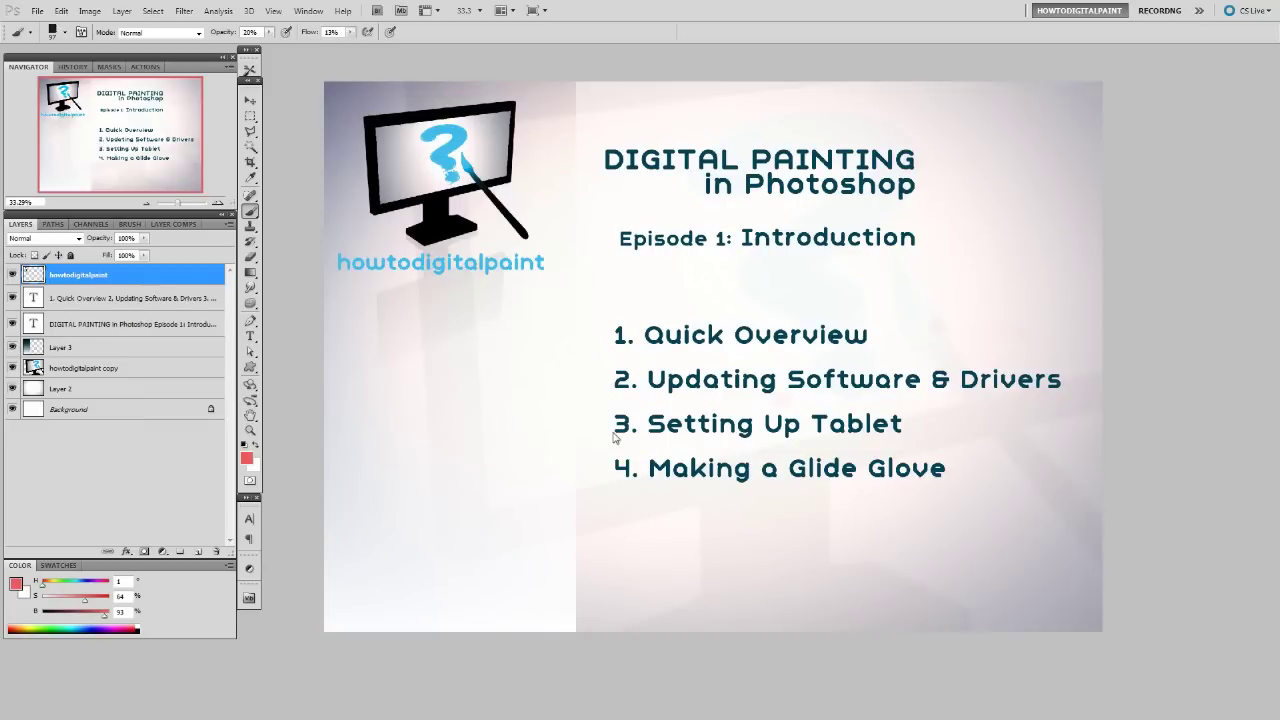
- Select Photoshop's Eraser tool with E, then return to the Wacom Radial Menu settings
{"action": "key", "text": "e"}
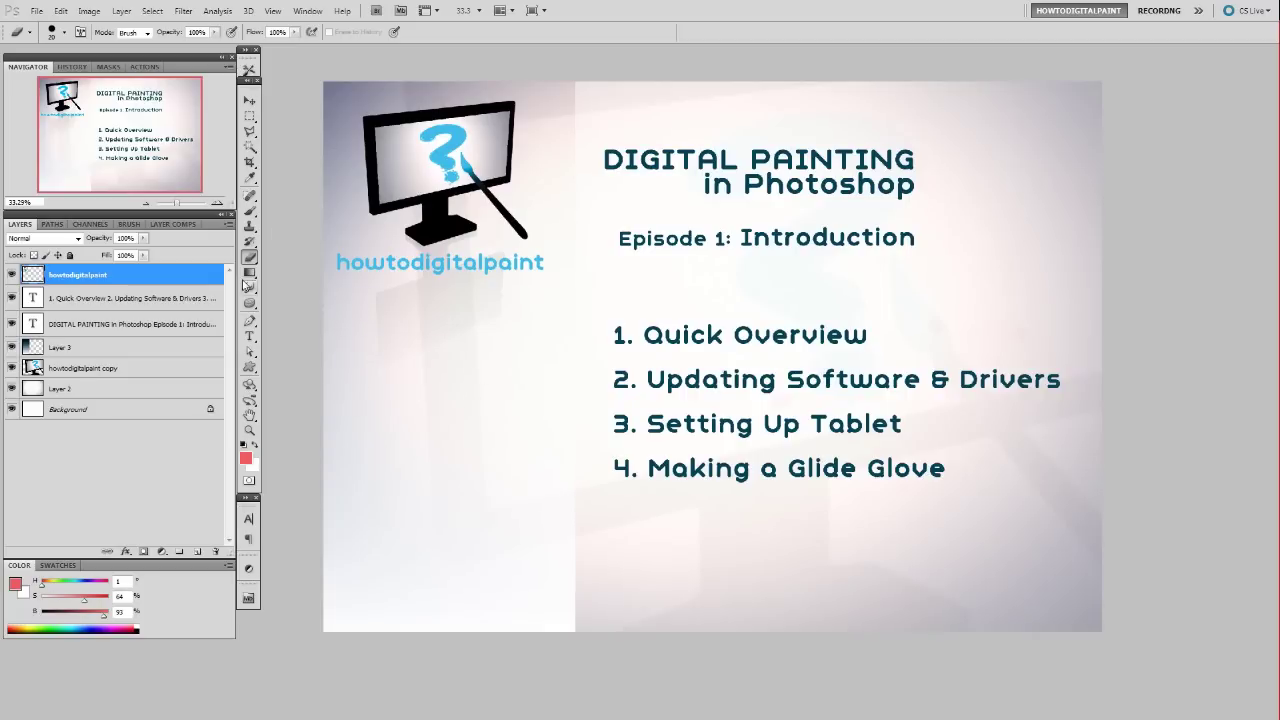
{"action": "key", "text": "alt+Tab"}
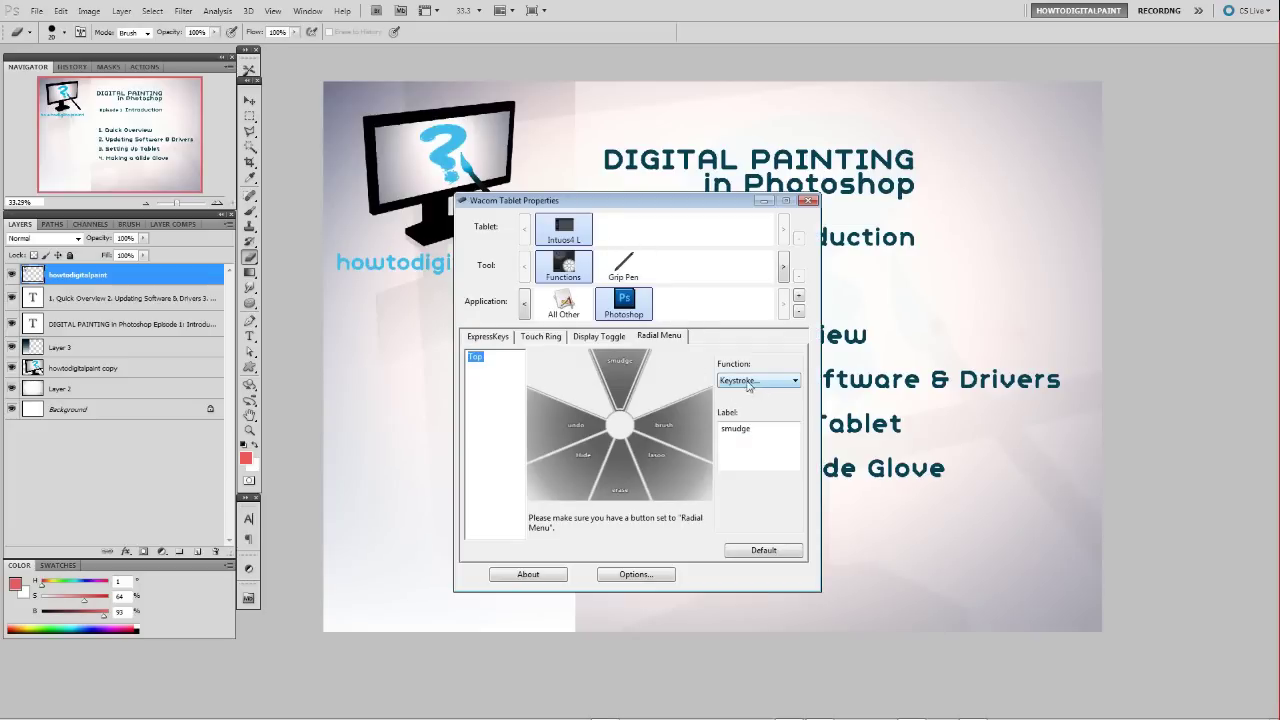
{"action": "left_click", "coordinate": [658, 388]}
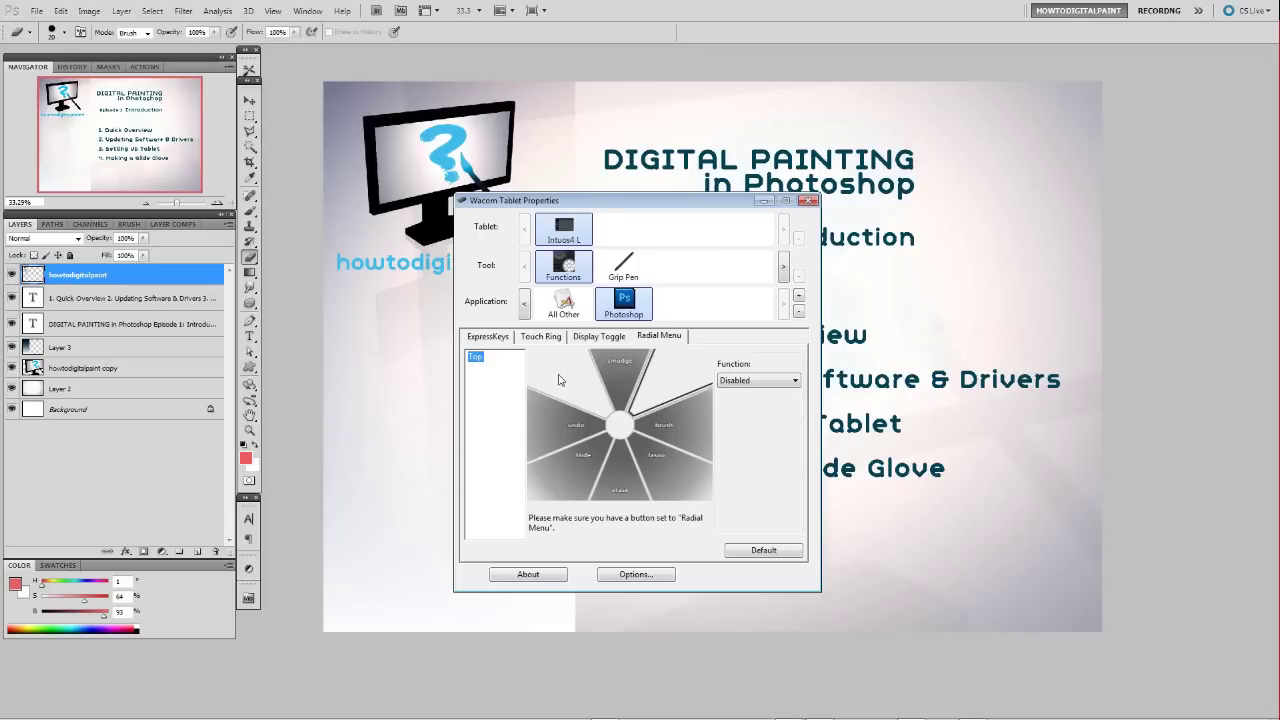
{"action": "left_click", "coordinate": [557, 423]}
{"action": "left_click", "coordinate": [572, 471]}
{"action": "left_click", "coordinate": [640, 472]}
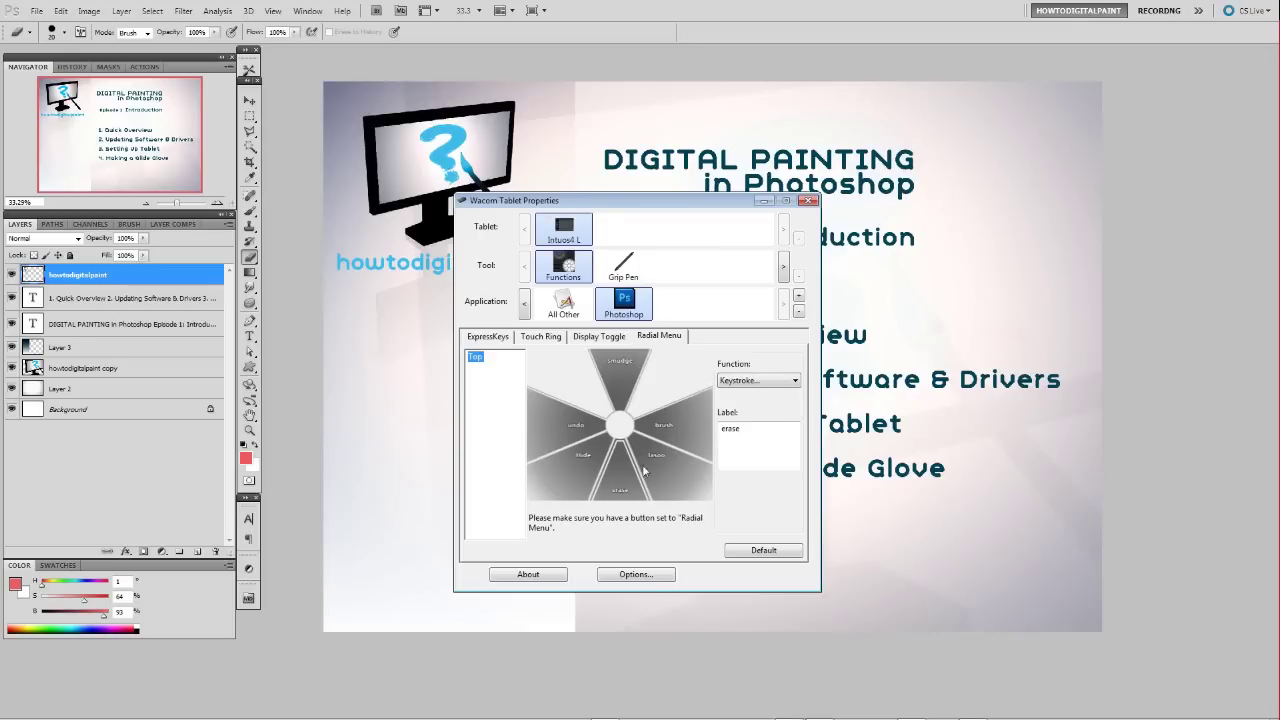
{"action": "left_click", "coordinate": [664, 462]}
{"action": "left_click", "coordinate": [676, 428]}
{"action": "left_click", "coordinate": [666, 392]}
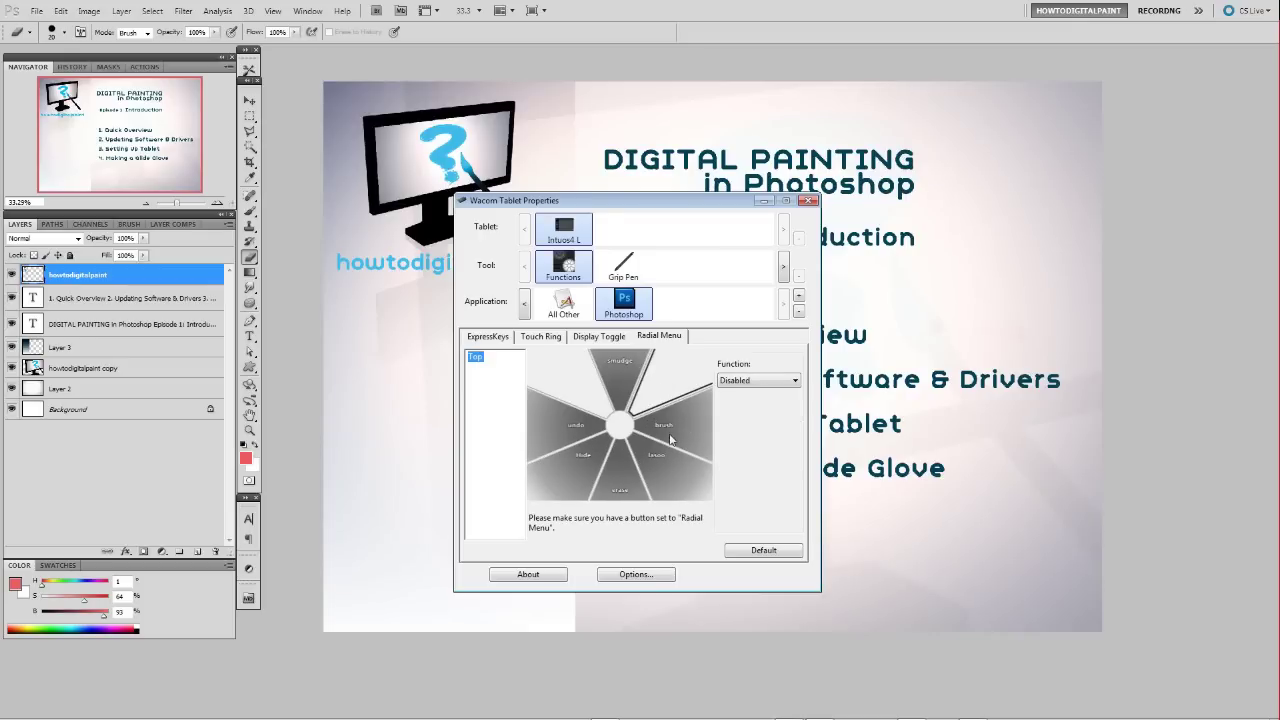
{"action": "left_click", "coordinate": [662, 462]}
{"action": "left_click", "coordinate": [753, 381]}
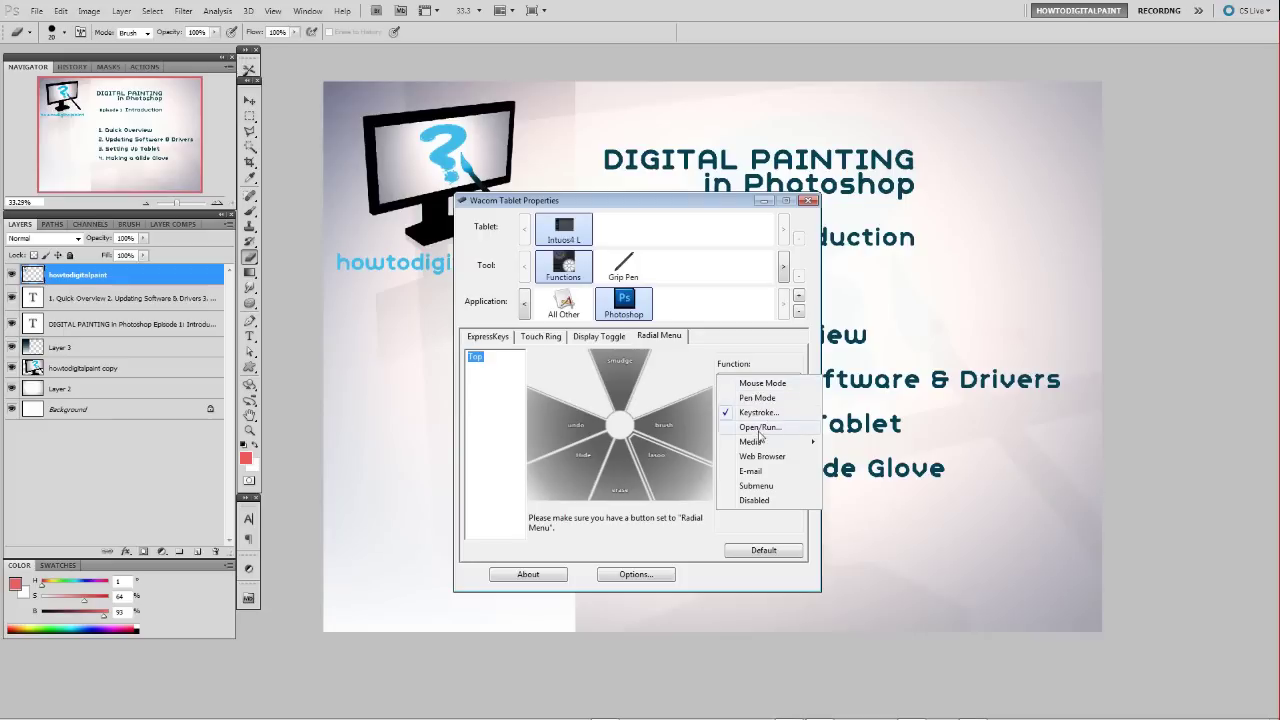
{"action": "left_click", "coordinate": [744, 366]}
{"action": "left_click", "coordinate": [757, 381]}
{"action": "left_click", "coordinate": [750, 428]}
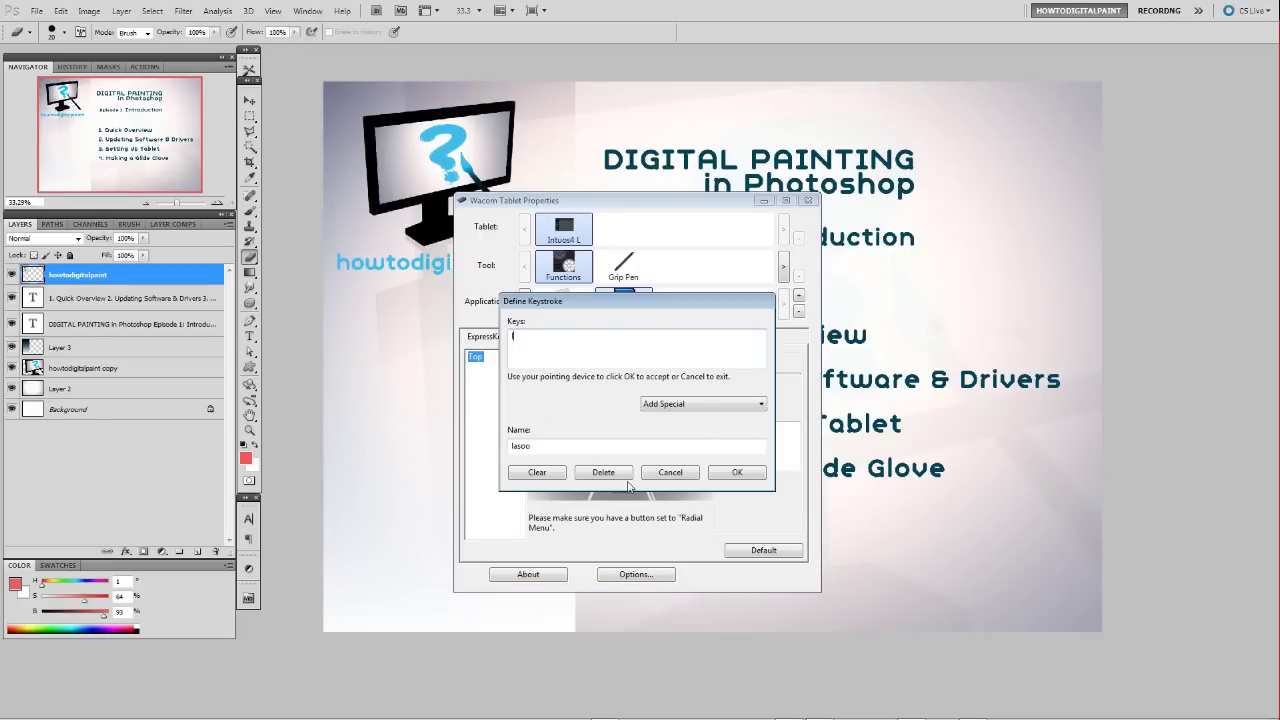
{"action": "left_click", "coordinate": [669, 474]}
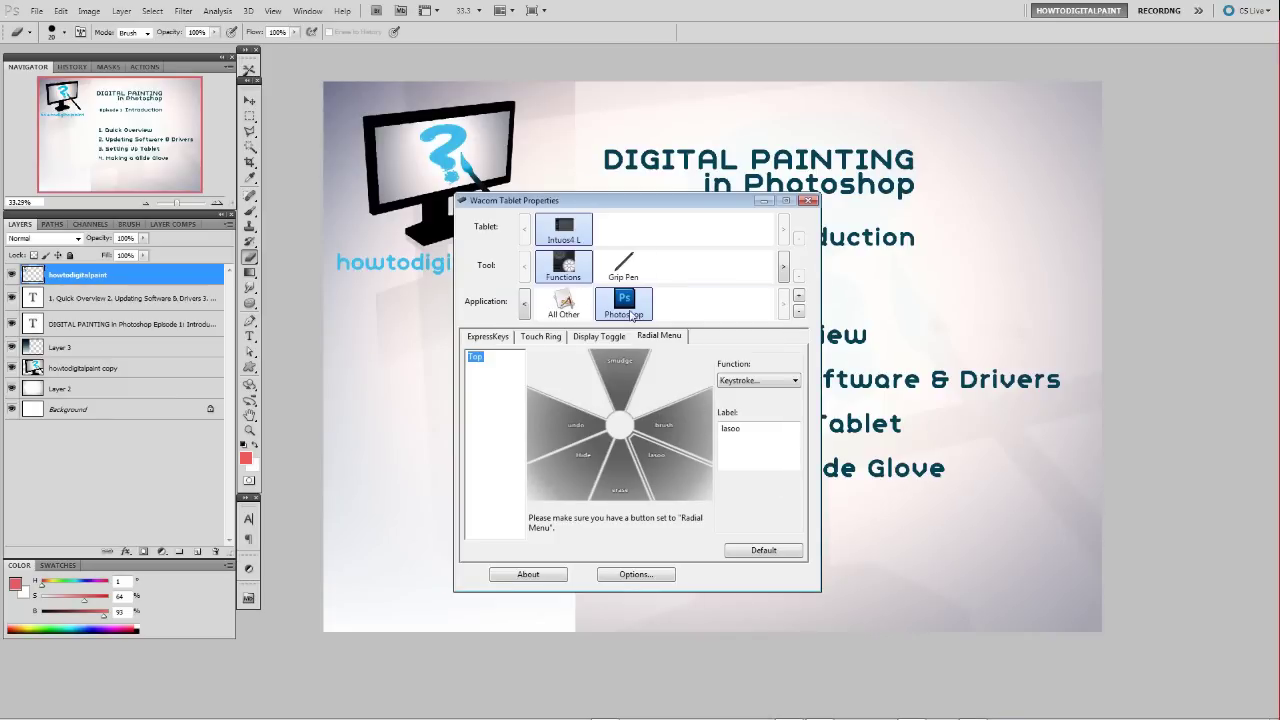
- Select the Grip Pen for Photoshop, test tip pressure, and view its undo eraser setting
{"action": "left_click", "coordinate": [626, 266]}
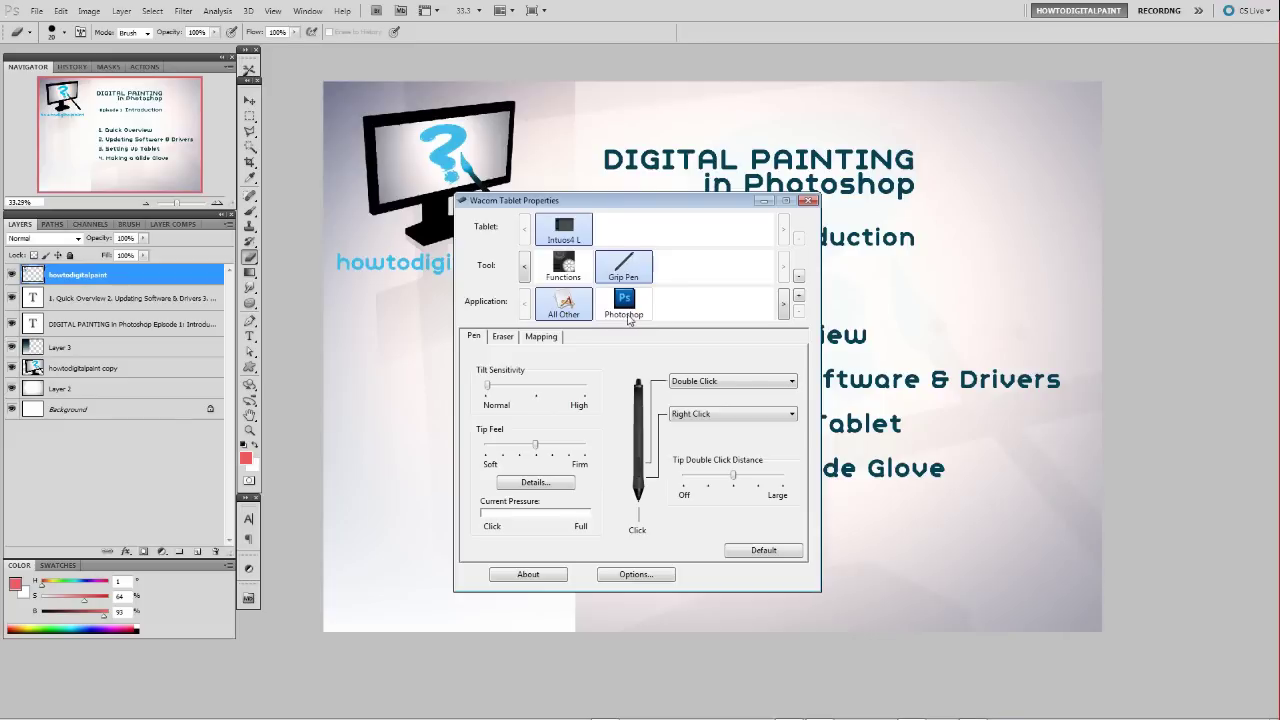
{"action": "left_click", "coordinate": [626, 305]}
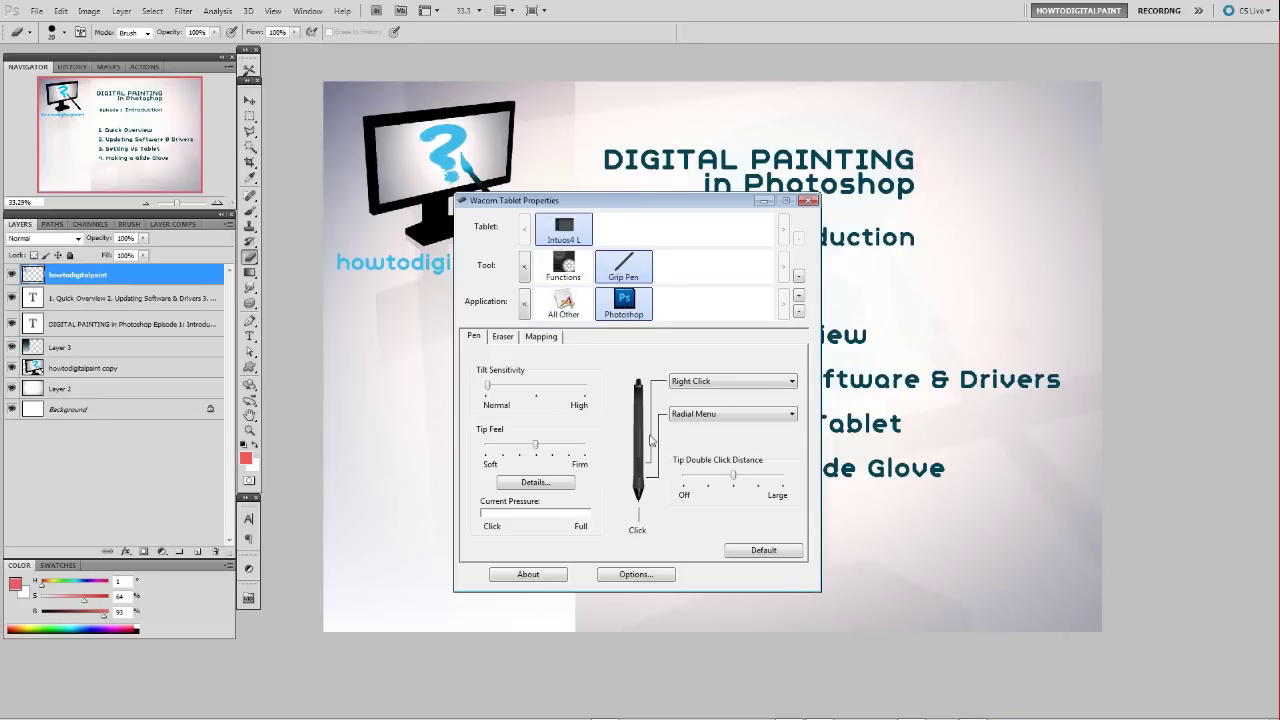
{"action": "left_click", "coordinate": [603, 426]}
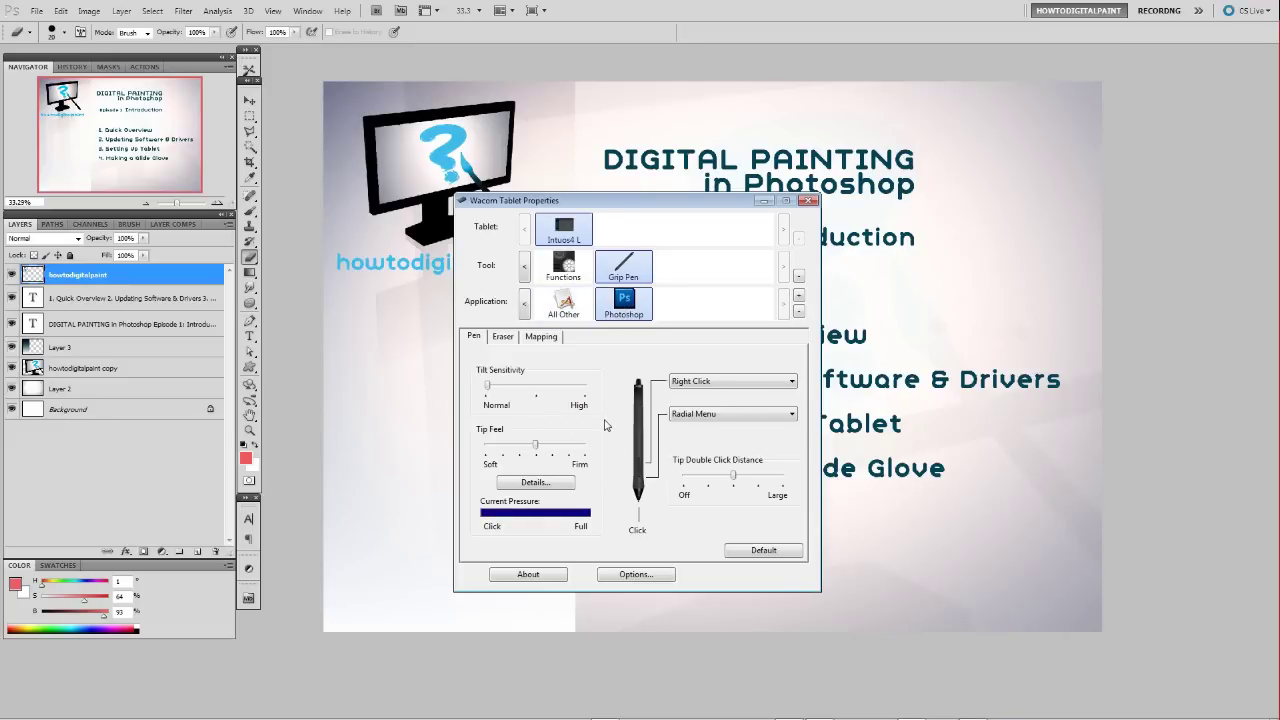
{"action": "left_click", "coordinate": [606, 424]}
{"action": "left_click", "coordinate": [606, 425]}
{"action": "left_click", "coordinate": [607, 426]}
{"action": "left_click", "coordinate": [606, 425]}
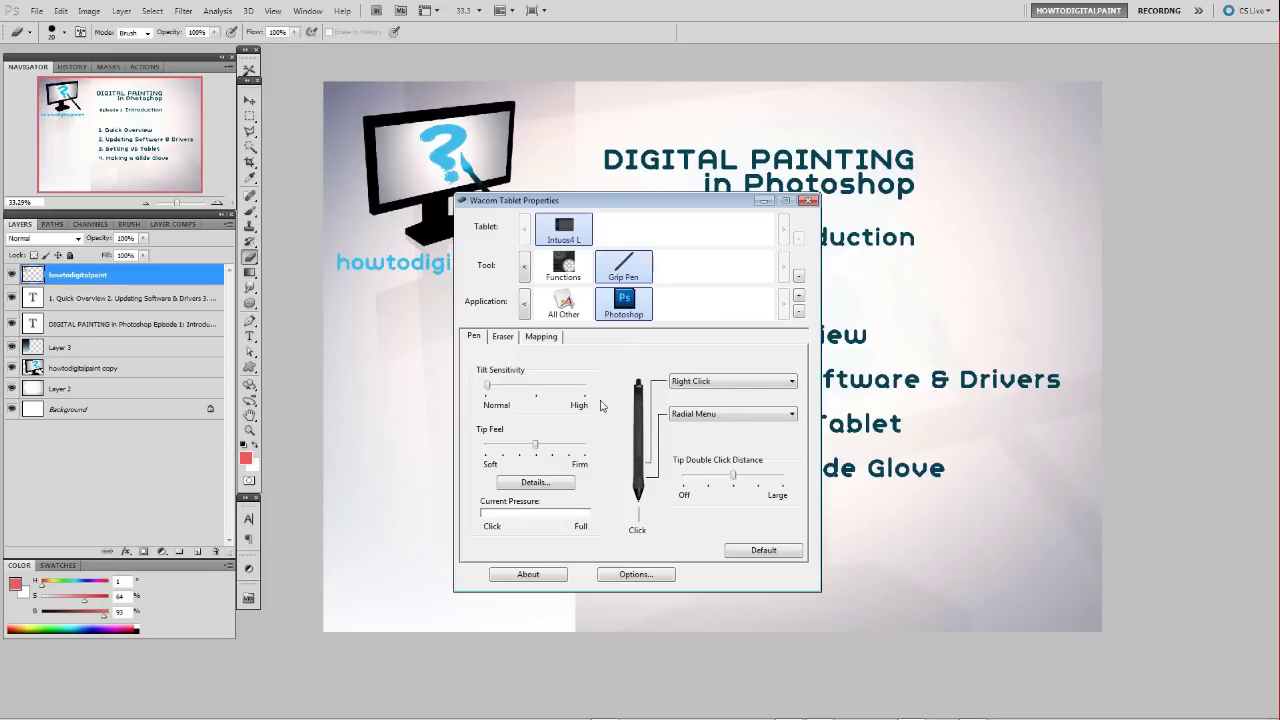
{"action": "left_click", "coordinate": [613, 372]}
{"action": "left_click", "coordinate": [608, 442]}
{"action": "left_click", "coordinate": [609, 399]}
{"action": "left_click", "coordinate": [611, 372]}
{"action": "left_click", "coordinate": [503, 337]}
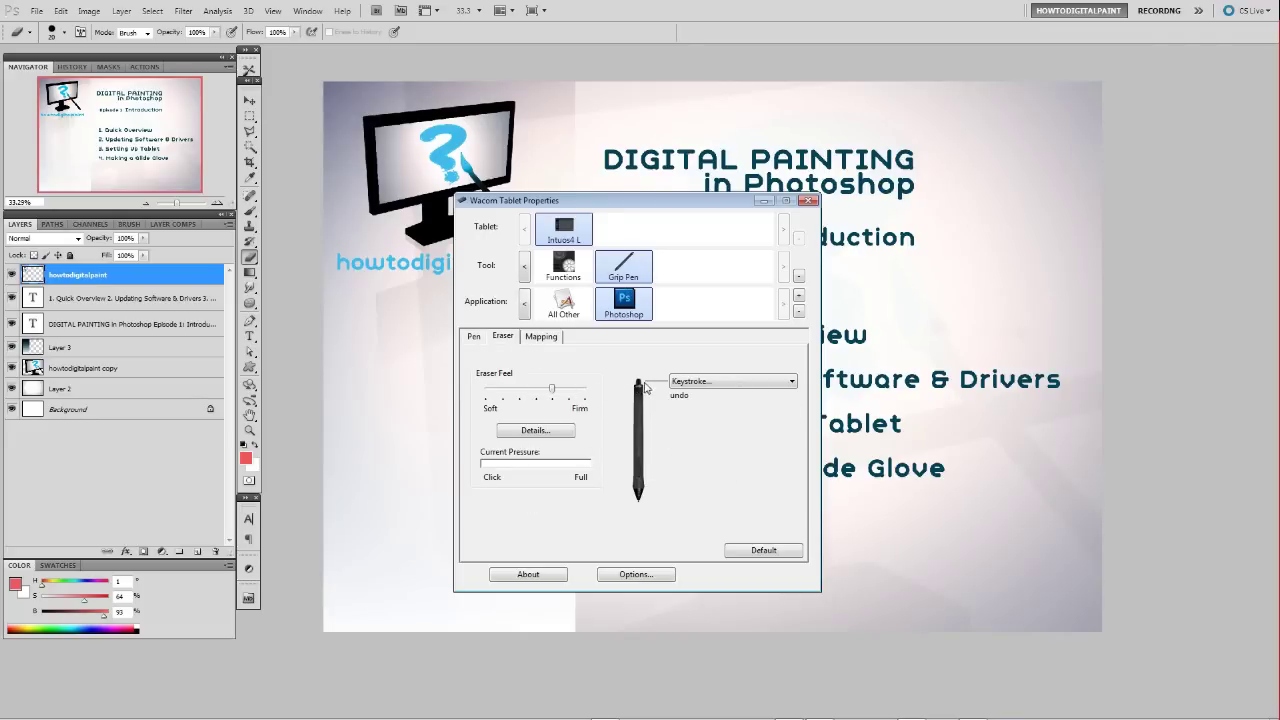
- Check the Mapping tab keeping ExpressKeys Left orientation, then open the general Options
{"action": "left_click", "coordinate": [542, 337]}
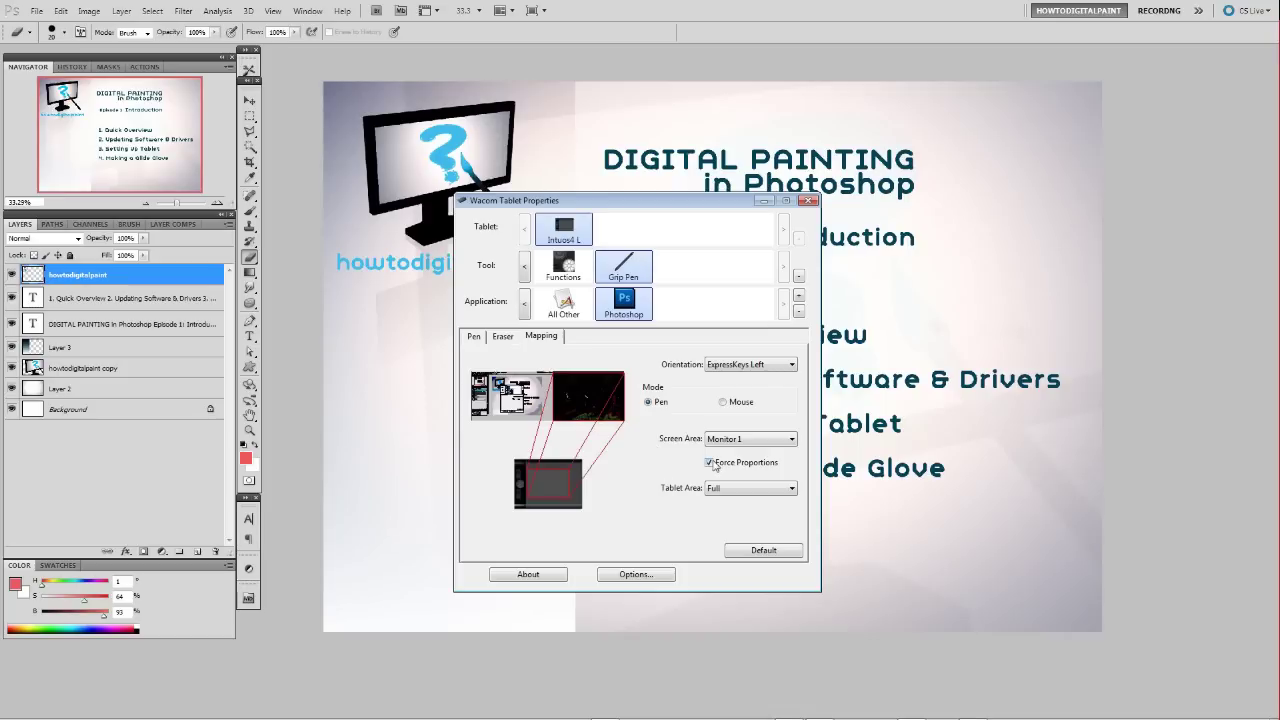
{"action": "left_click", "coordinate": [768, 366]}
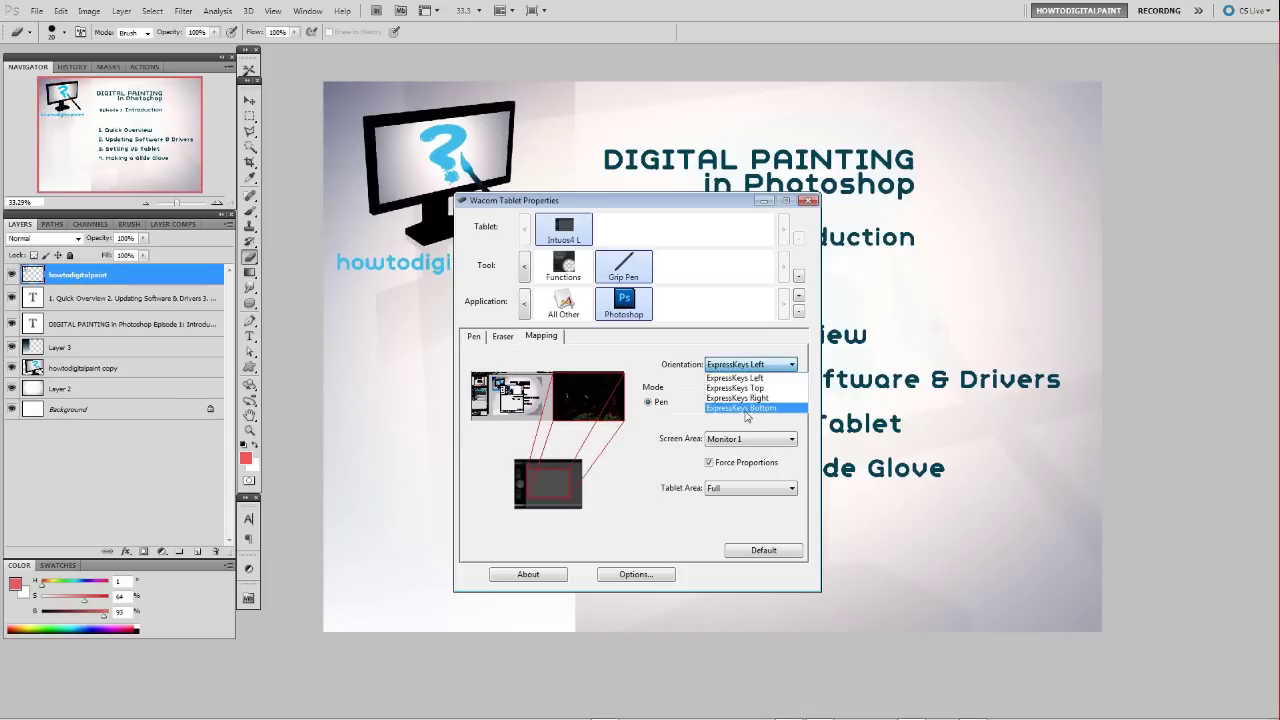
{"action": "left_click", "coordinate": [756, 378]}
{"action": "left_click", "coordinate": [636, 575]}
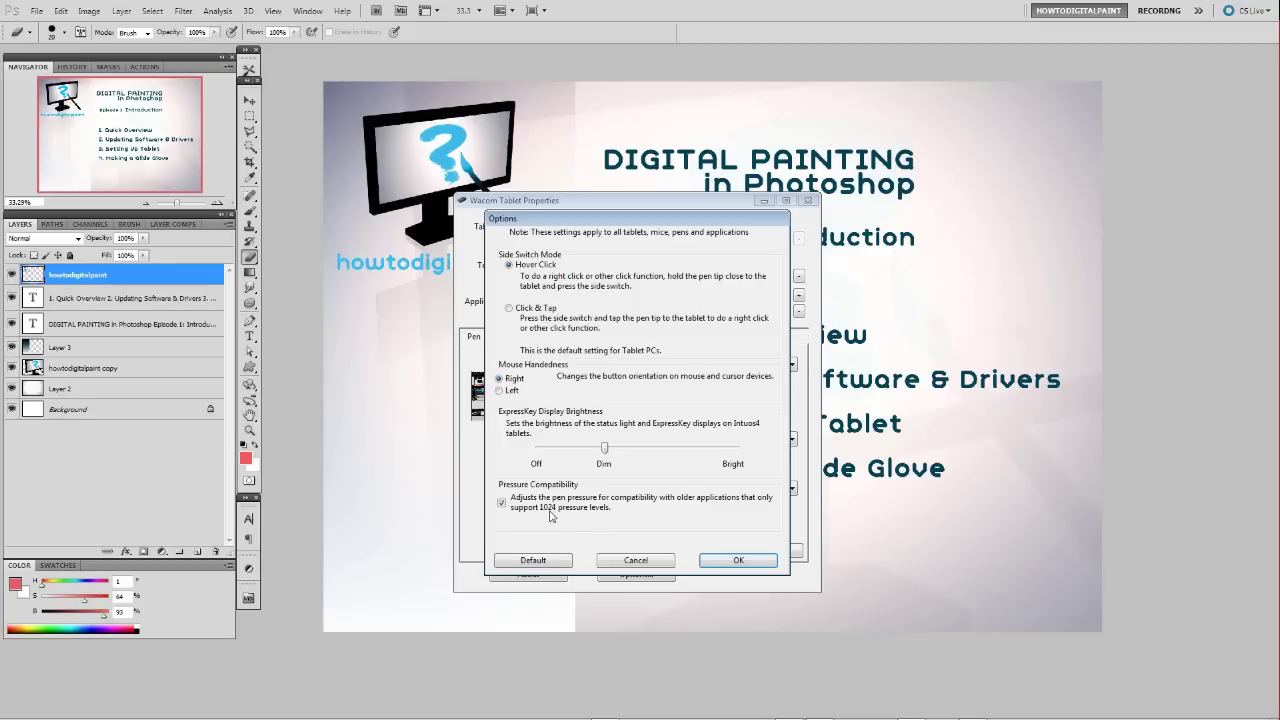
- Confirm the Options dialog with OK and close the Wacom Tablet Properties window
{"action": "left_click", "coordinate": [725, 564]}
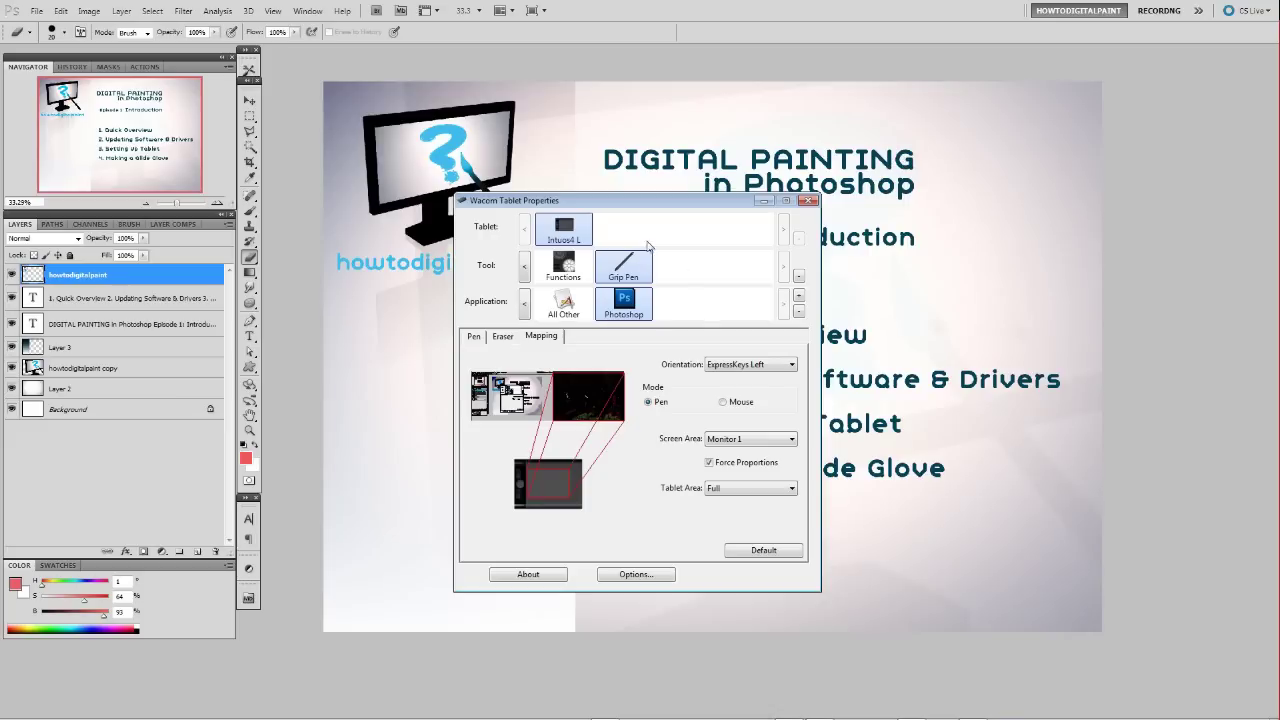
{"action": "left_click", "coordinate": [812, 203]}
- Launch Wacom Tablet Preference File Utility from Start > All Programs > Wacom Tablet
{"action": "key", "text": "alt+Tab"}
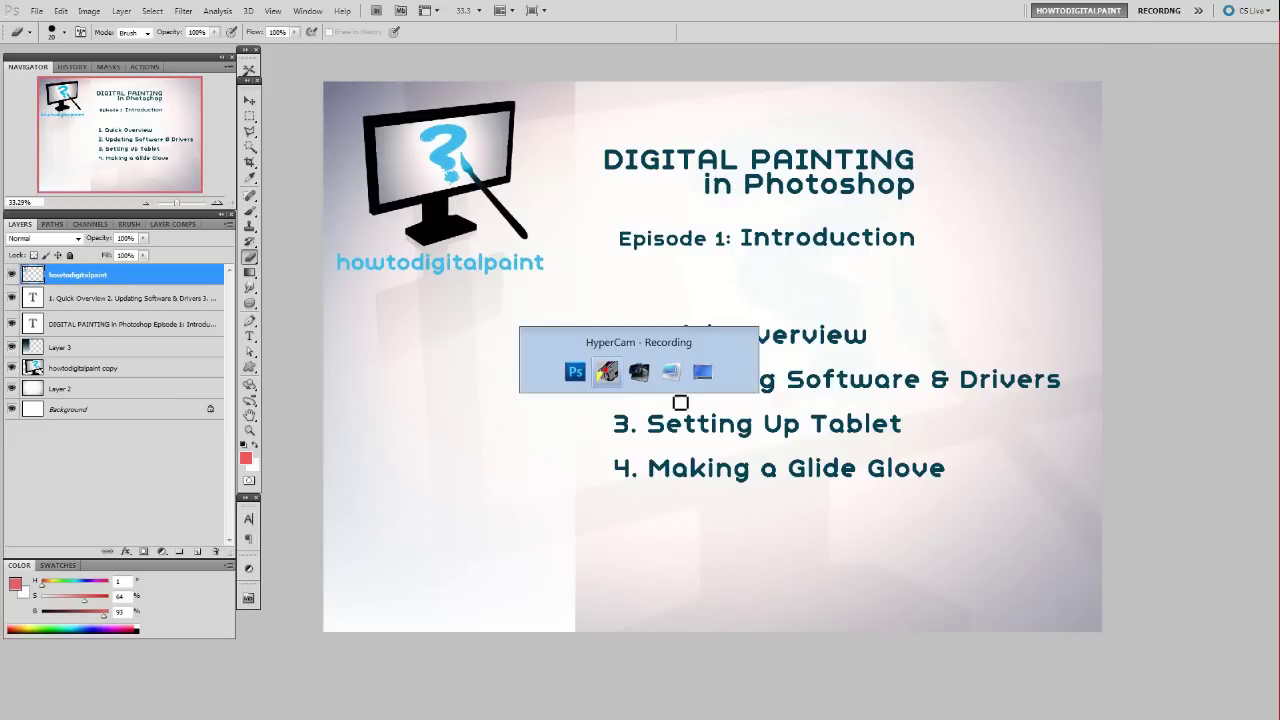
{"action": "key", "text": "alt+Tab"}
{"action": "key", "text": "alt+Tab"}
{"action": "key", "text": "alt+Tab"}
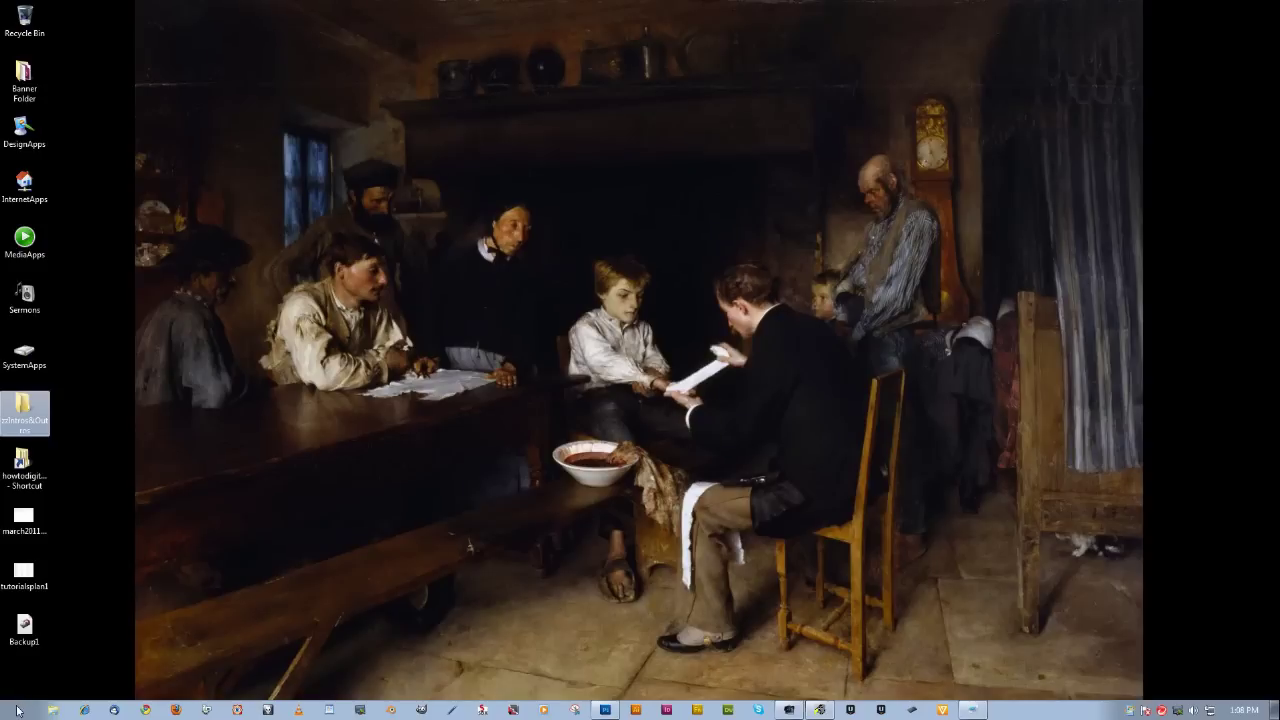
{"action": "left_click", "coordinate": [20, 709]}
{"action": "left_click", "coordinate": [86, 656]}
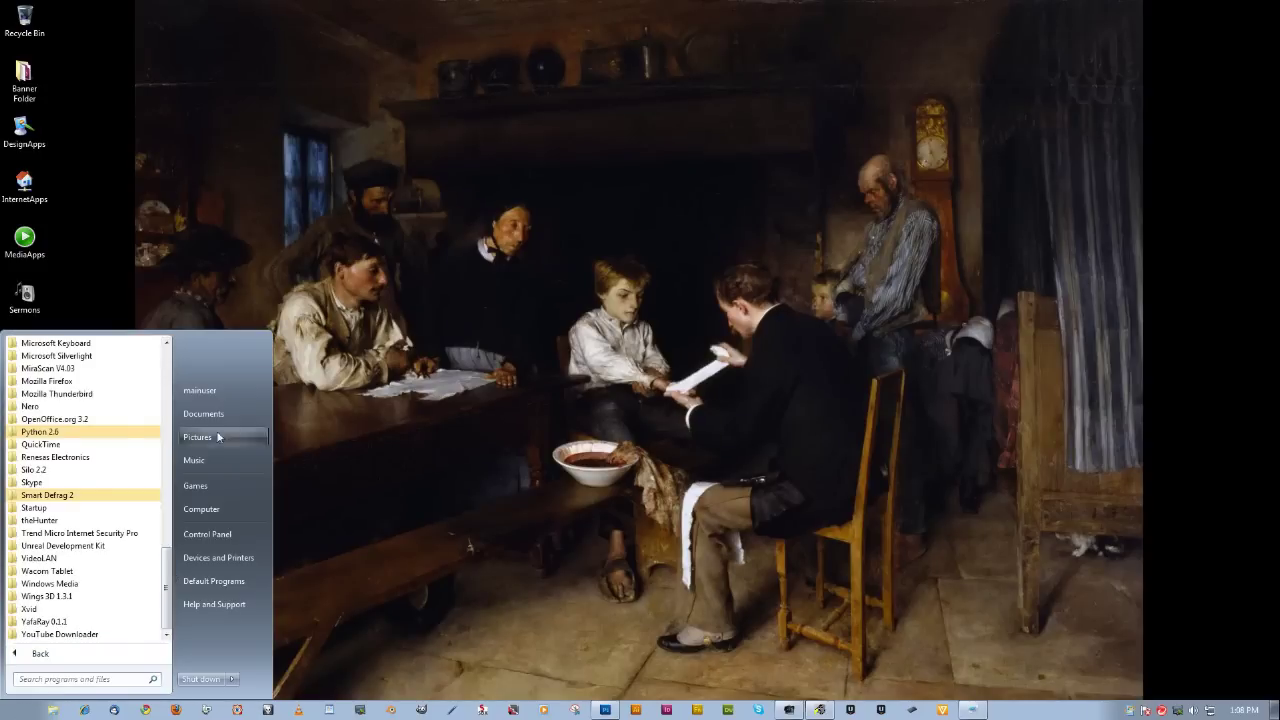
{"action": "left_click", "coordinate": [82, 573]}
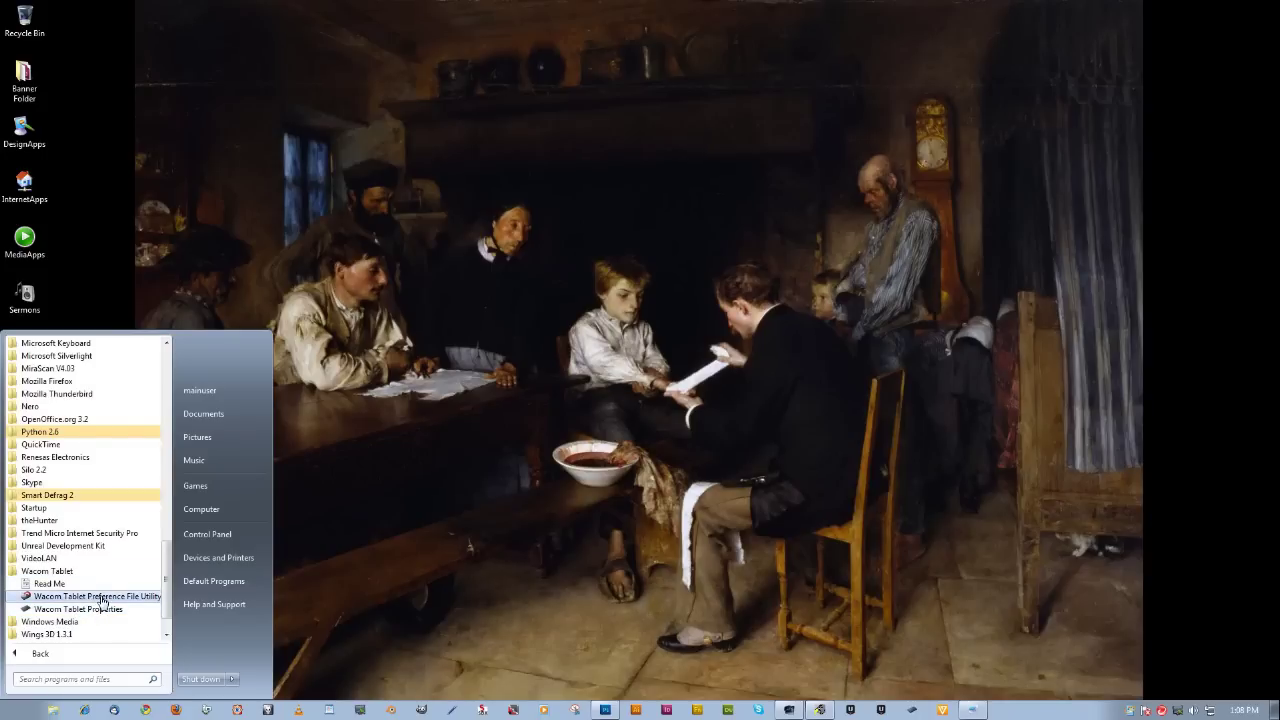
{"action": "left_click", "coordinate": [104, 598]}
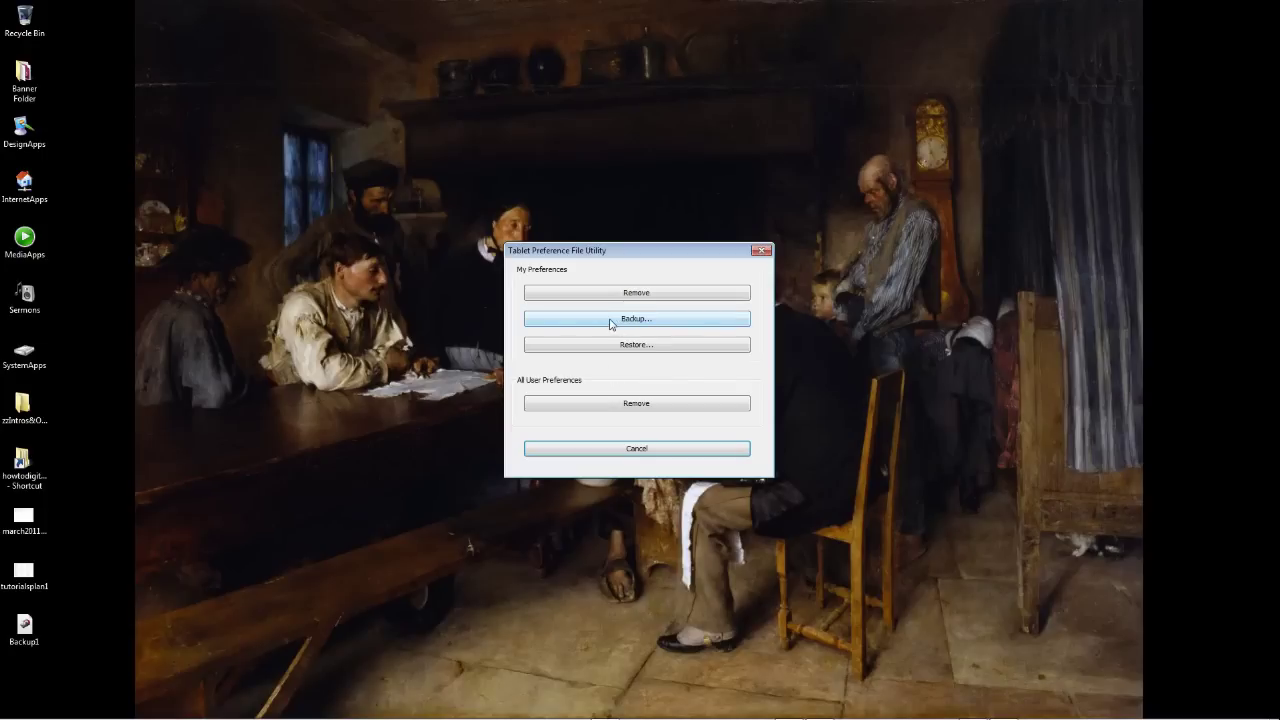
- Back up the tablet preferences to a desktop file named Backup3, then close the utility
{"action": "left_click", "coordinate": [623, 323]}
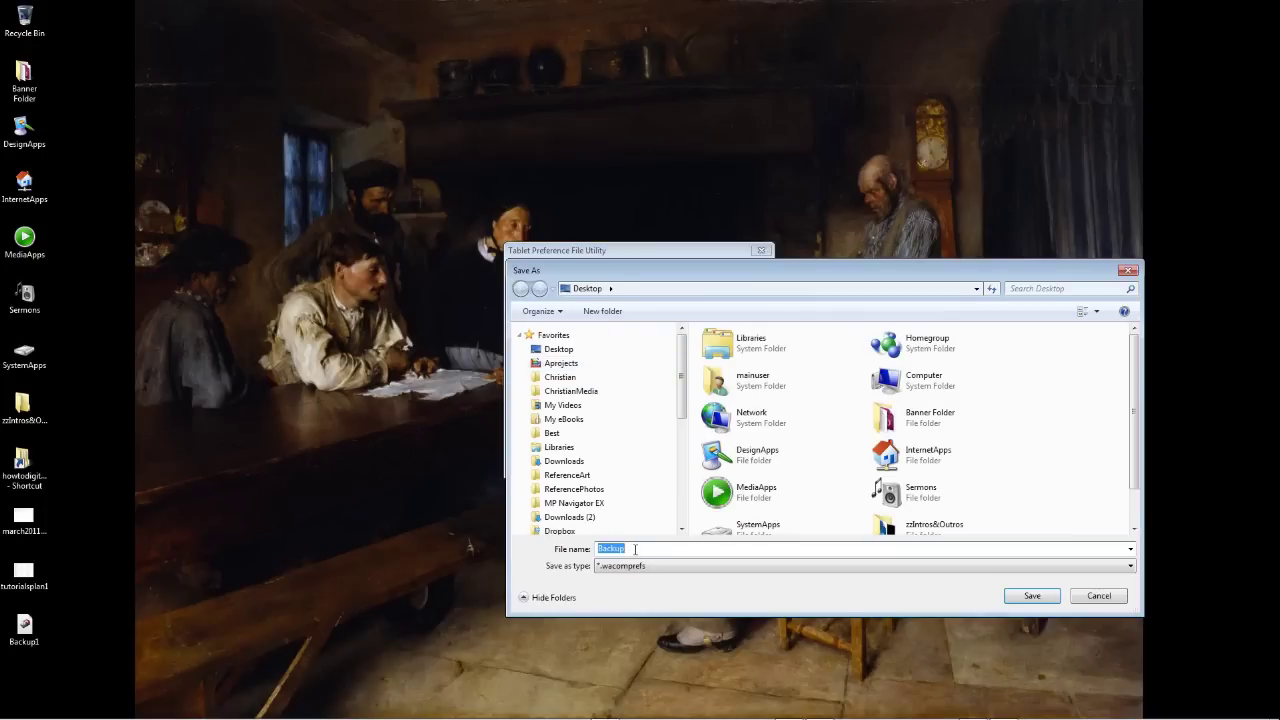
{"action": "left_click", "coordinate": [654, 549]}
{"action": "type", "text": "3"}
{"action": "left_click", "coordinate": [1030, 597]}
{"action": "left_click", "coordinate": [661, 406]}
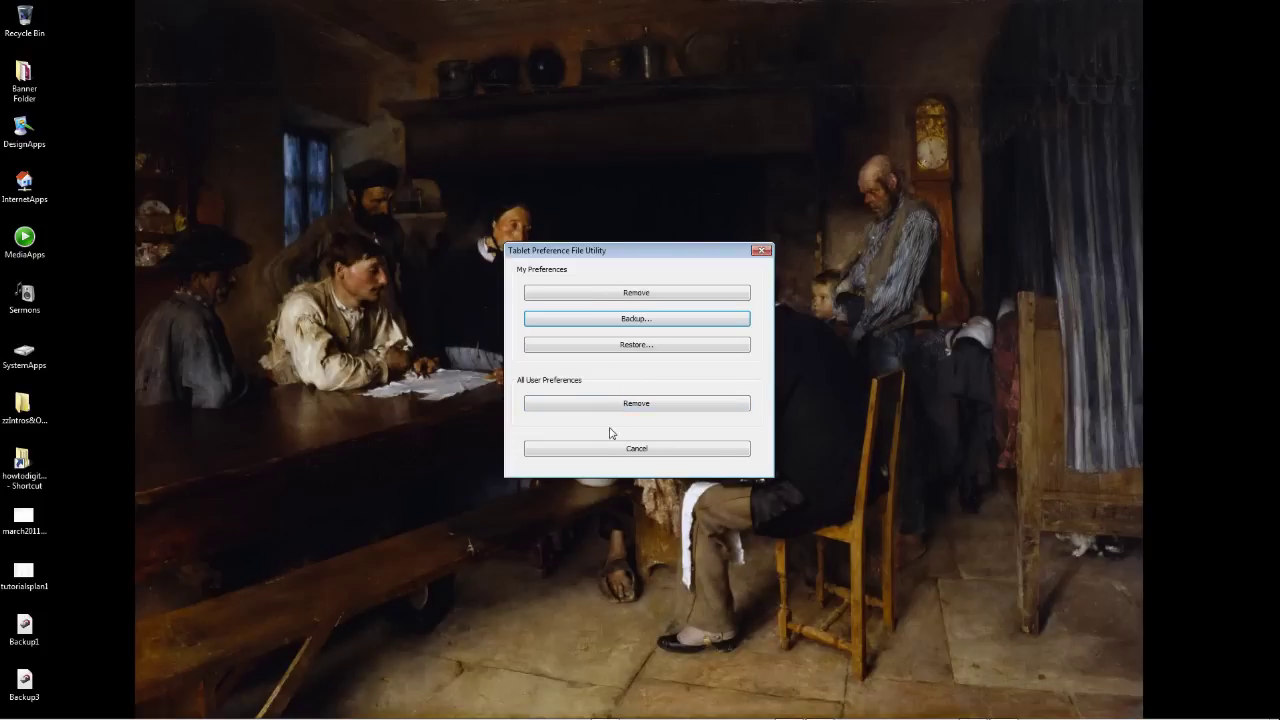
{"action": "left_click", "coordinate": [640, 449]}
{"action": "key", "text": "alt+Tab"}
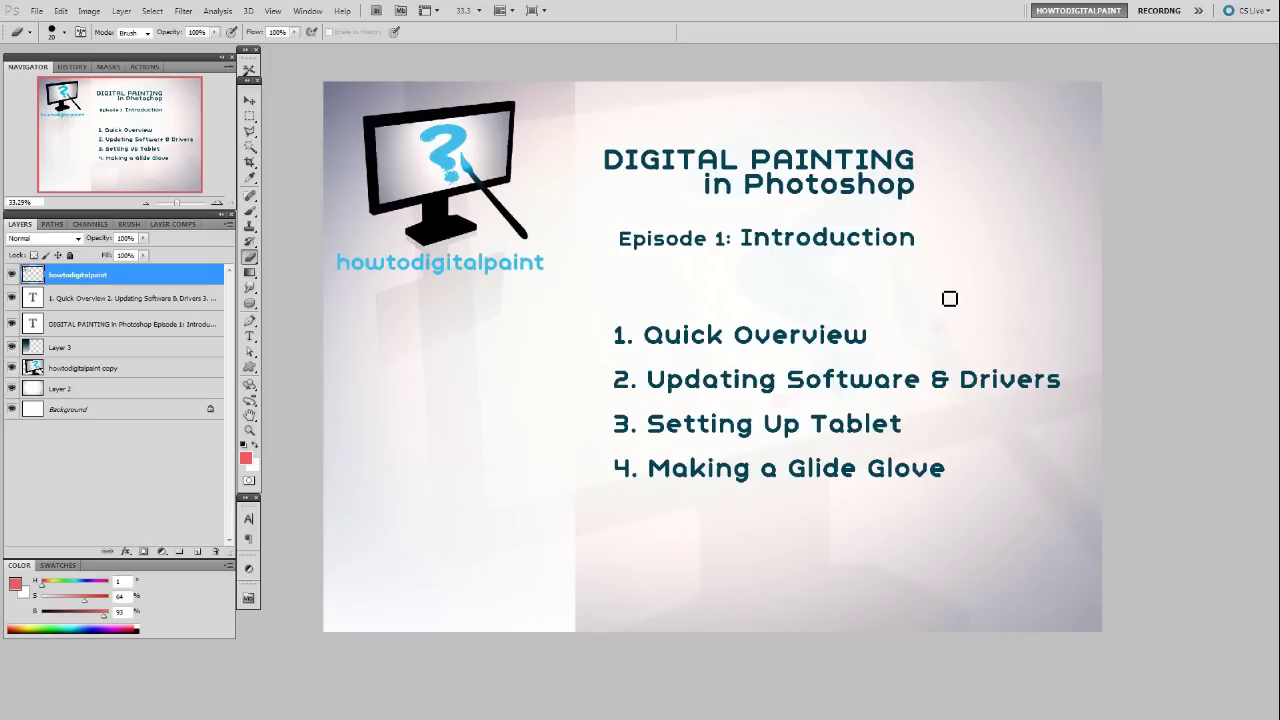
- Switch windows with Alt+Tab to bring HyperCam's full-screen 1920×1080 recording window to the front
{"action": "key", "text": "alt+Tab"}
{"action": "key", "text": "alt+Tab"}
{"action": "key", "text": "alt+Tab"}
{"action": "key", "text": "alt+Tab"}
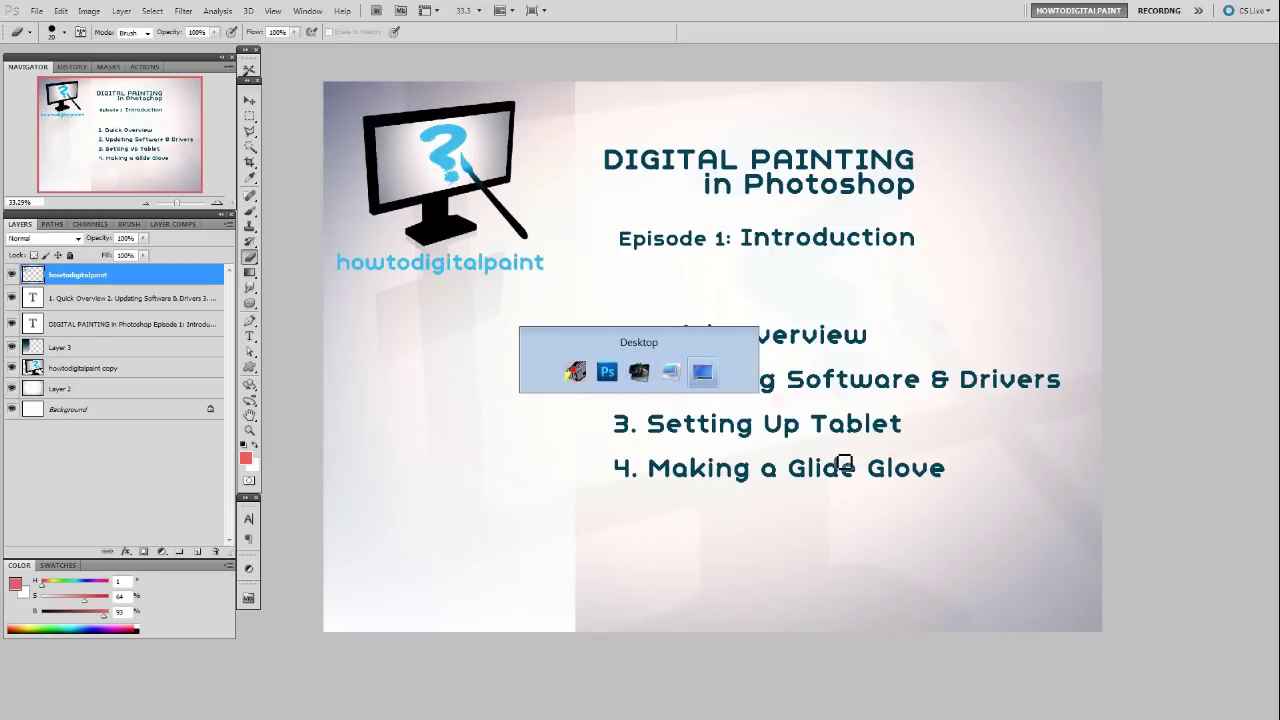
{"action": "key", "text": "alt+Tab"}
{"action": "key", "text": "alt+Tab"}
{"action": "key", "text": "alt+Tab"}
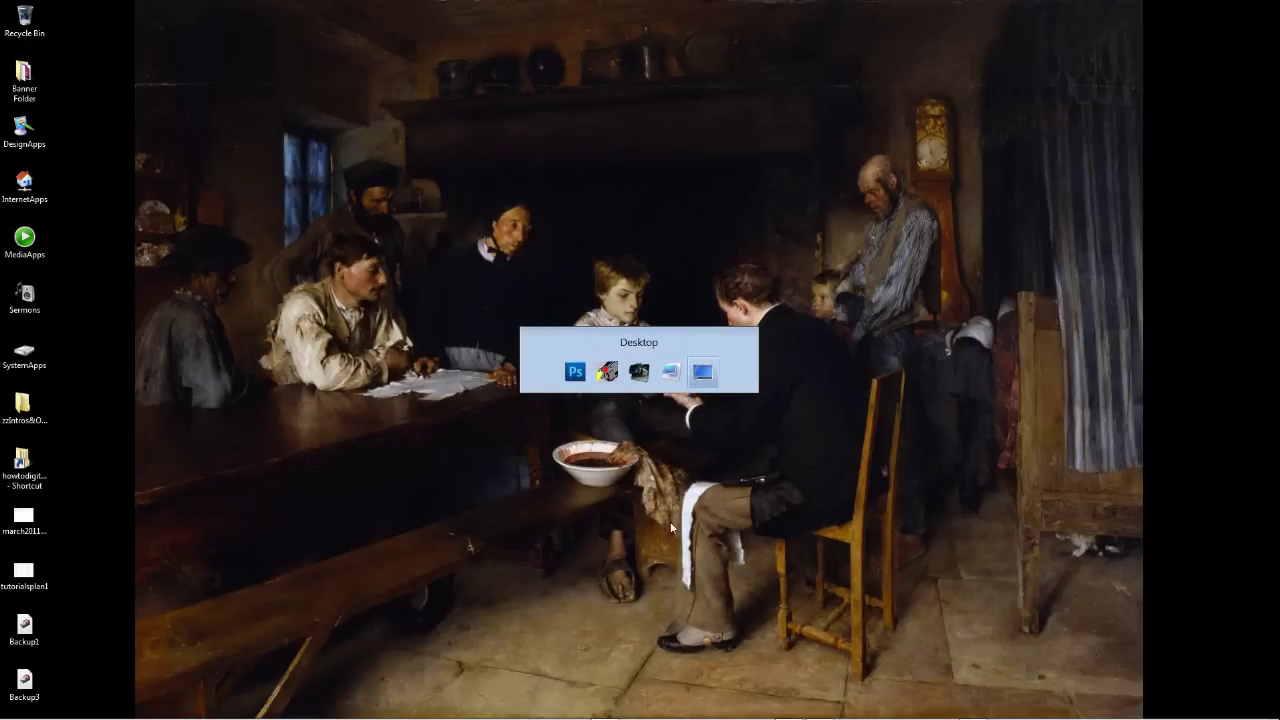
{"action": "key", "text": "alt+Tab"}
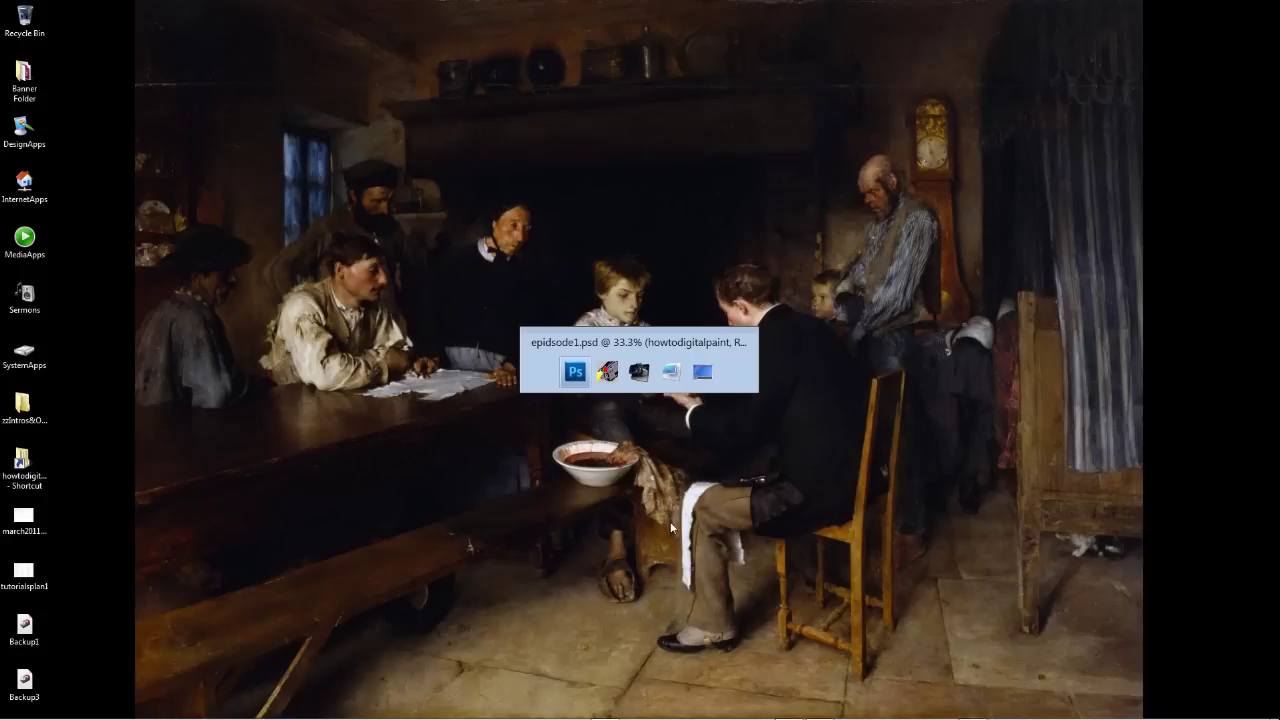
{"action": "key", "text": "alt+Tab"}
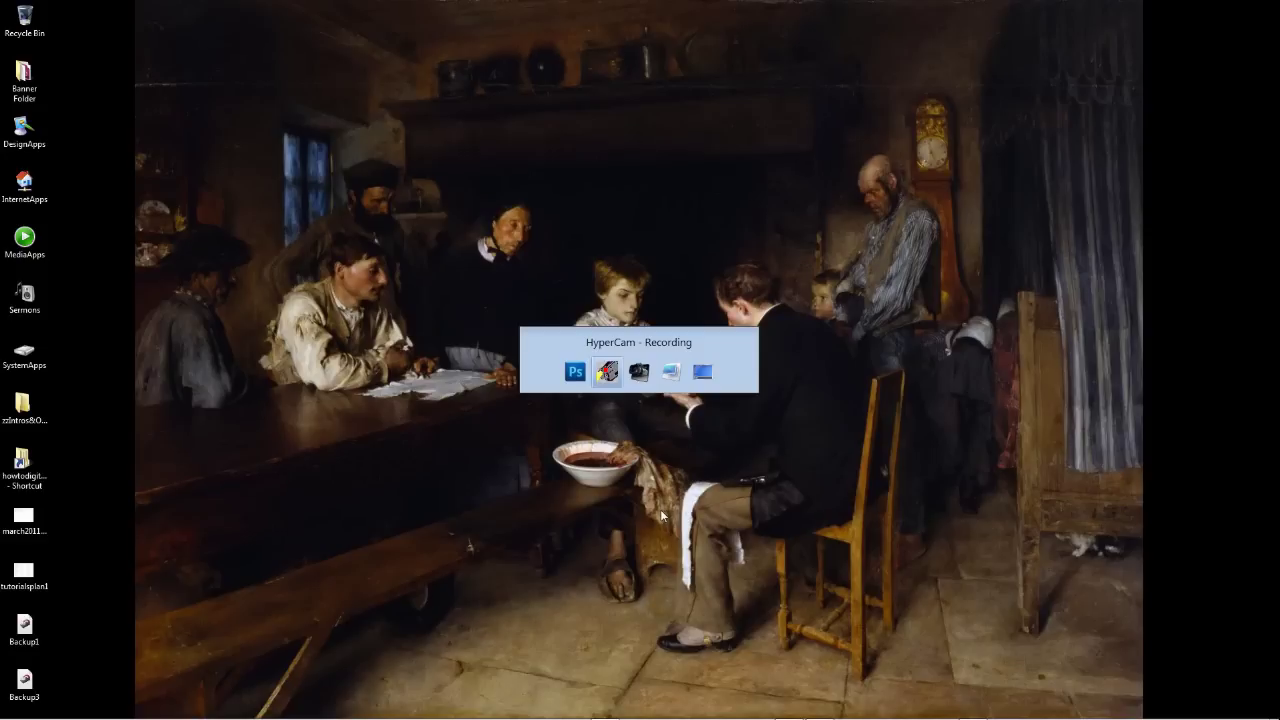
{"action": "key", "text": "alt+Tab"}
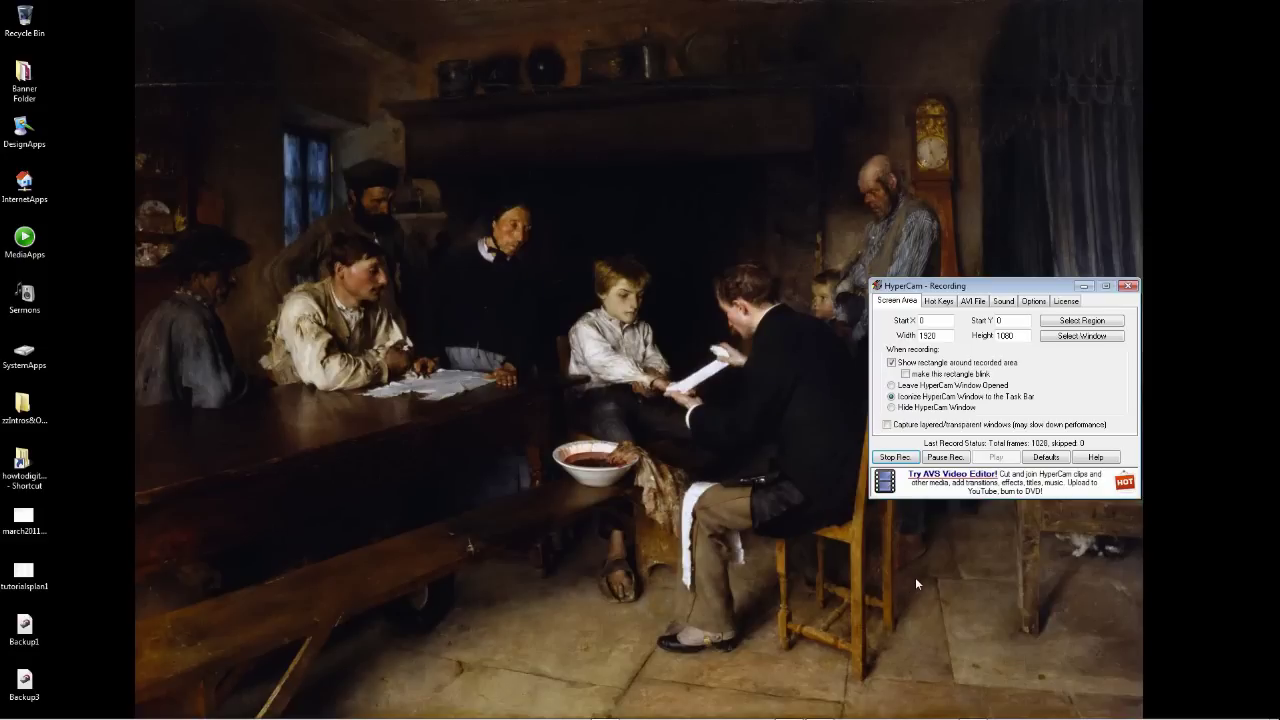